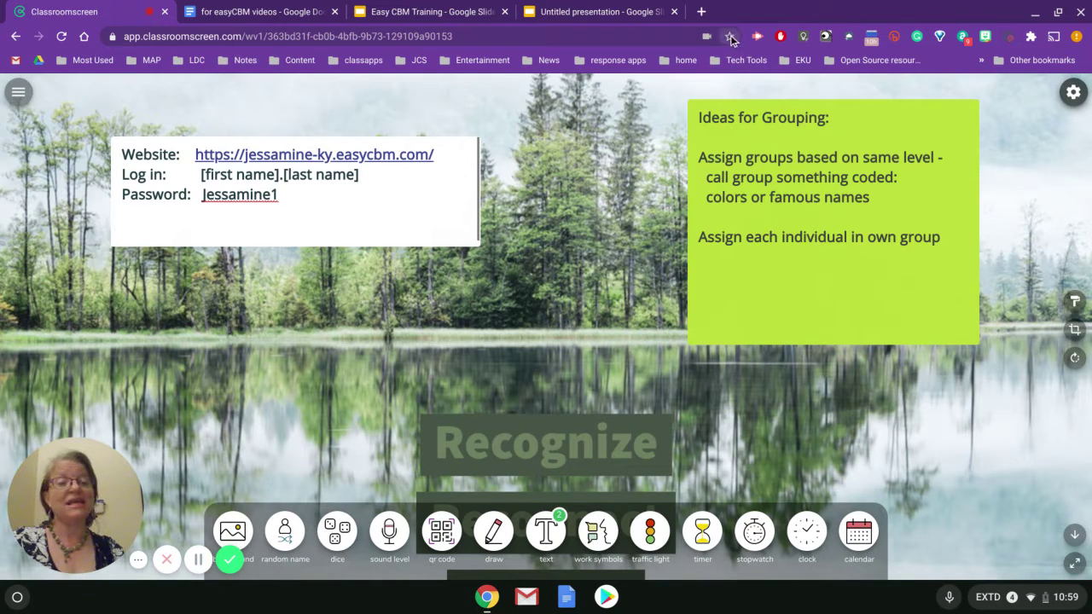
{"action": "left_click", "coordinate": [730, 39]}
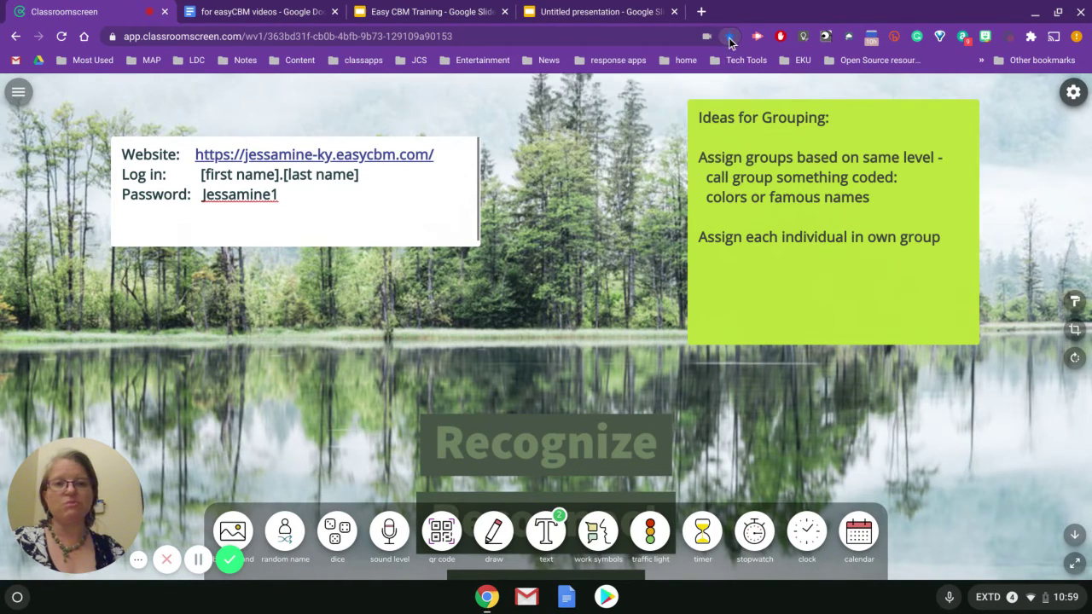
{"action": "left_click", "coordinate": [730, 39]}
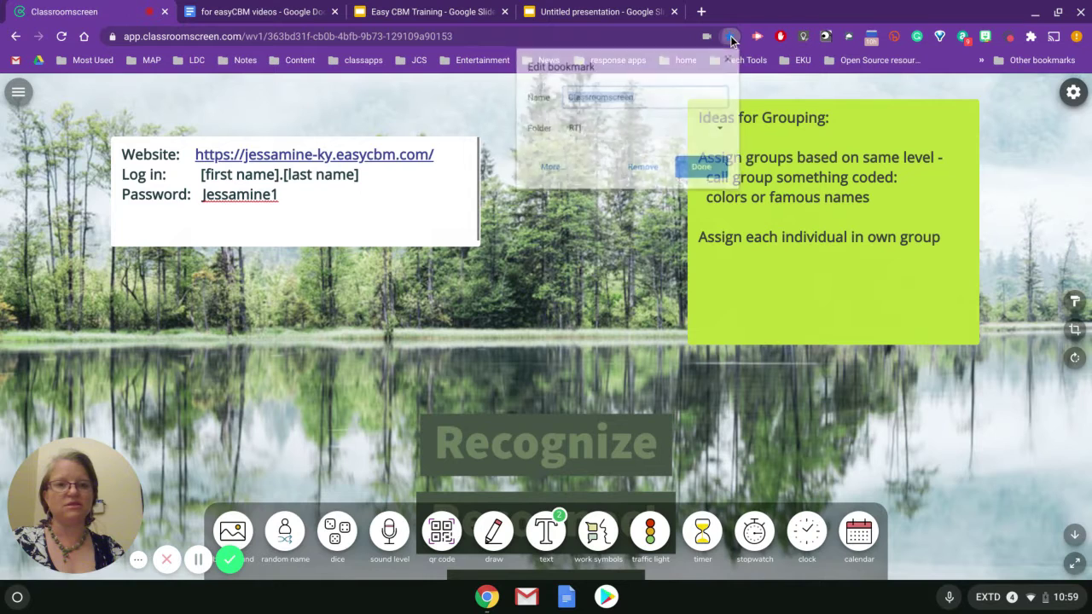
{"action": "left_click", "coordinate": [646, 167]}
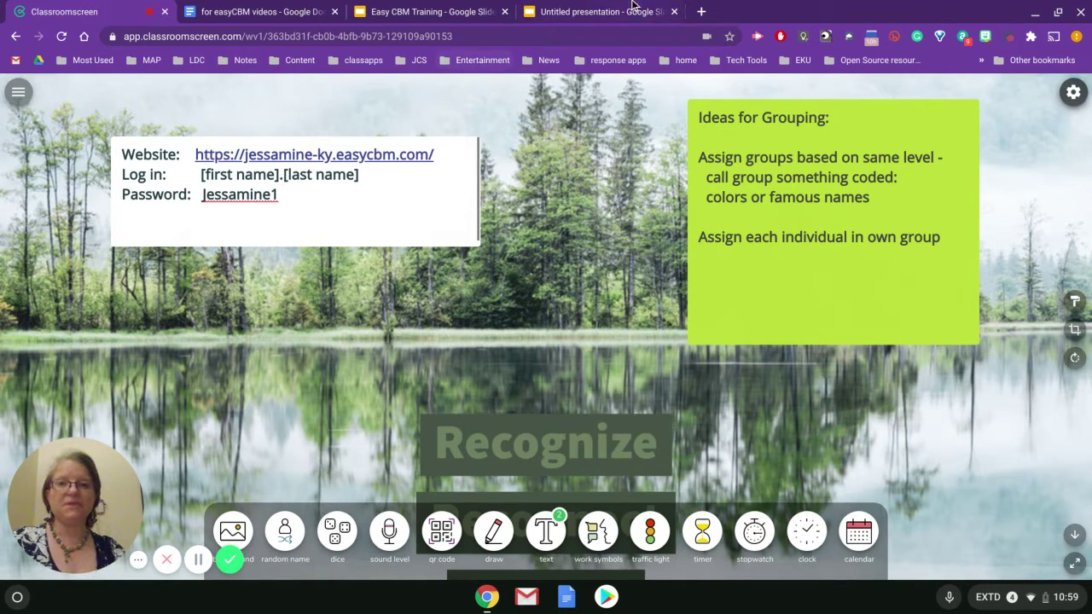
Step: Open the district easyCBM website from the link in the text note and log in as teacher with the prefilled credentials
{"action": "left_click", "coordinate": [307, 155]}
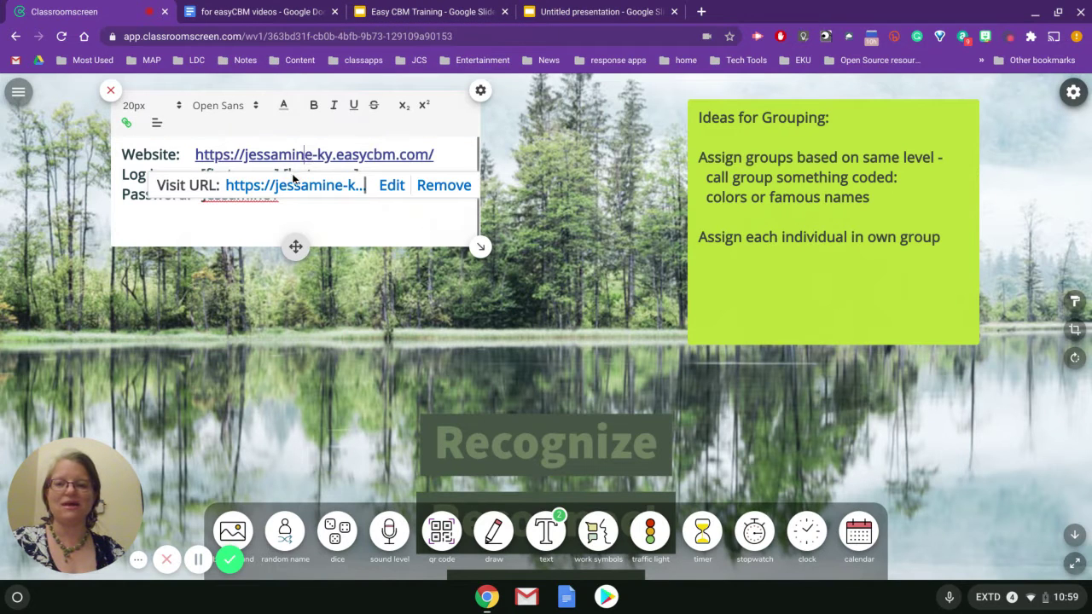
{"action": "left_click", "coordinate": [294, 187]}
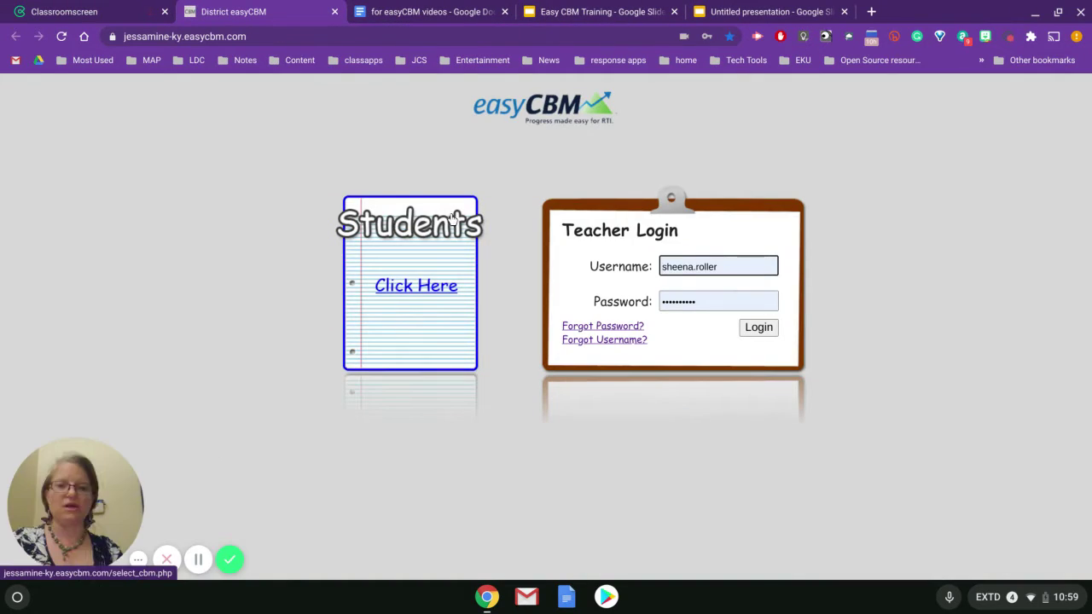
{"action": "left_click", "coordinate": [759, 331]}
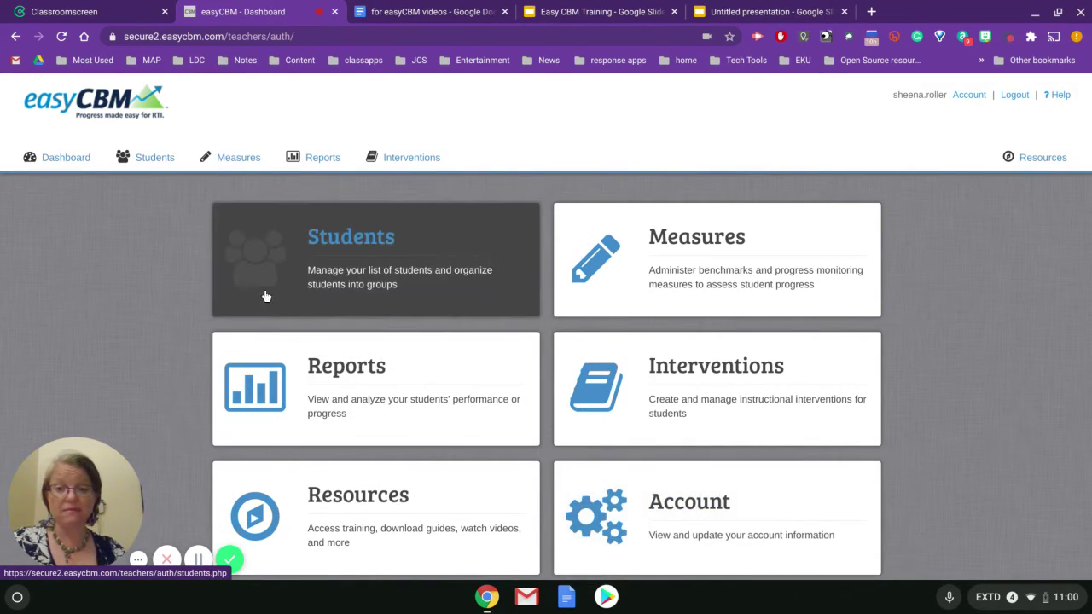
Step: Open the Teacher/Student Setup for managing students and select the logged-in teacher's own name in the teacher list
{"action": "left_click", "coordinate": [146, 167]}
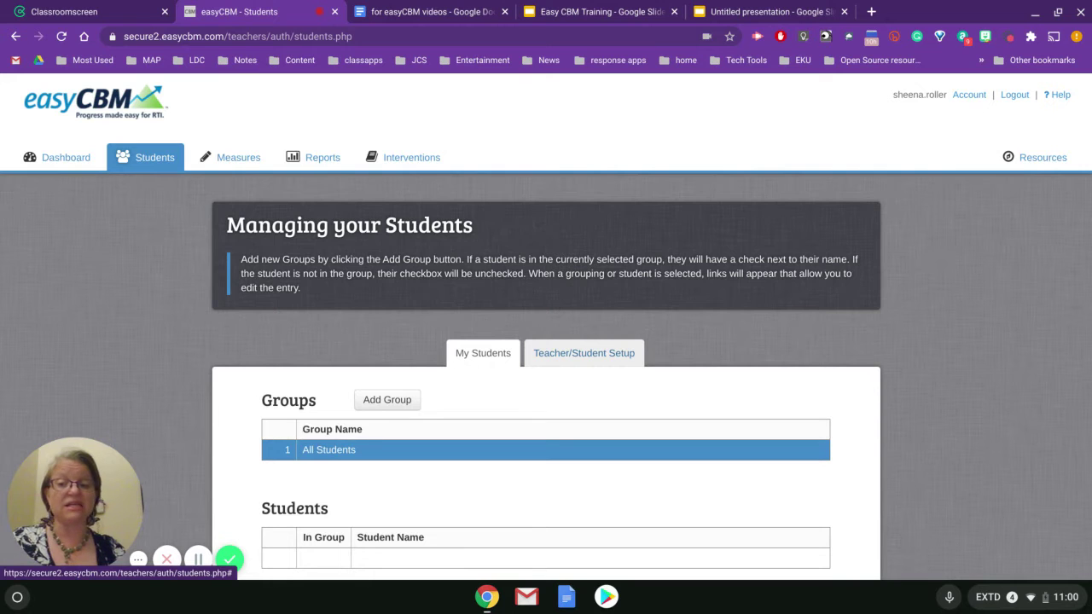
{"action": "left_click", "coordinate": [589, 354]}
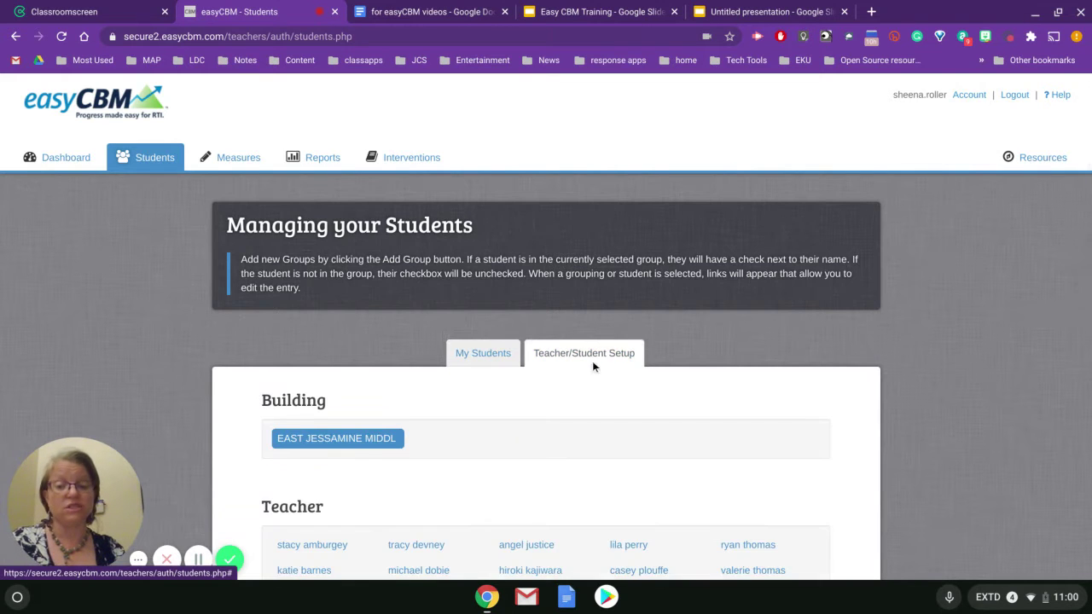
{"action": "scroll", "coordinate": [587, 392], "scroll_direction": "down", "scroll_amount": 3}
{"action": "scroll", "coordinate": [585, 405], "scroll_direction": "down", "scroll_amount": 2}
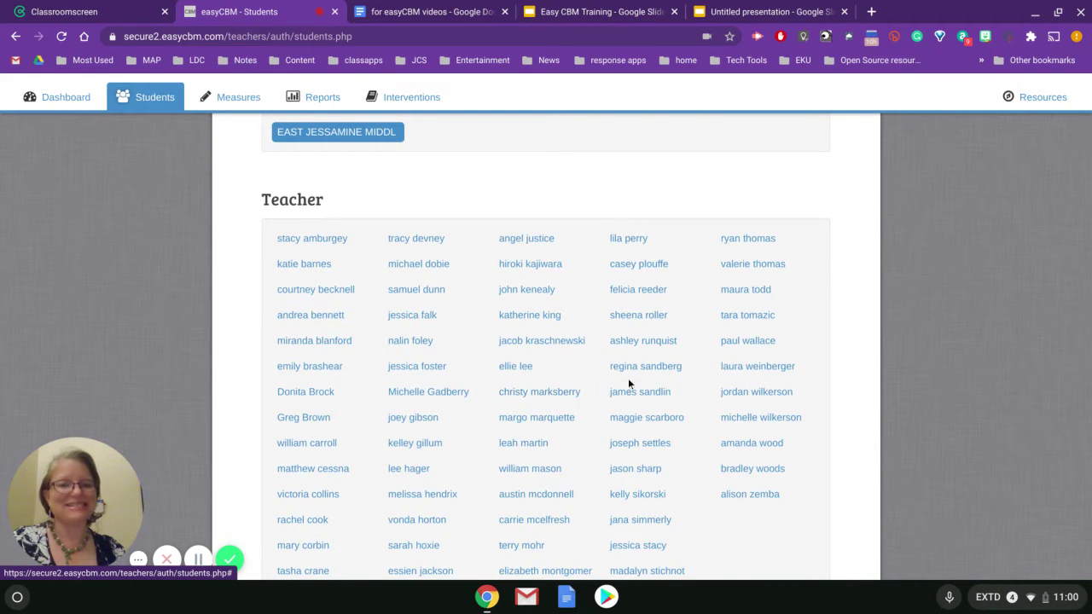
{"action": "left_click", "coordinate": [642, 325]}
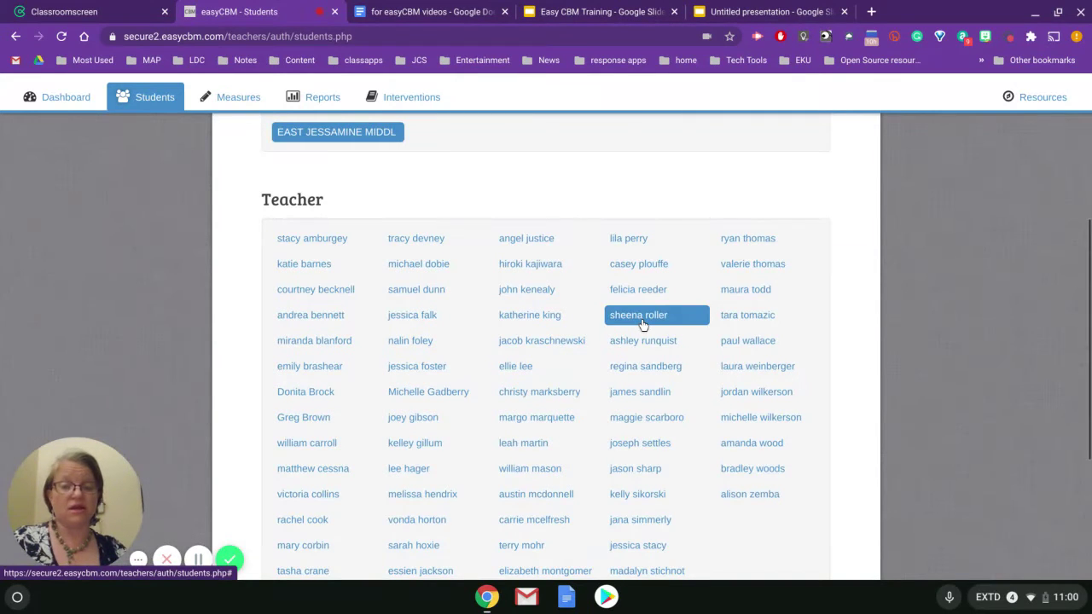
Step: Show the grade 6 students and assign the first two listed students to the selected teacher
{"action": "scroll", "coordinate": [639, 339], "scroll_direction": "down", "scroll_amount": 1}
{"action": "scroll", "coordinate": [639, 339], "scroll_direction": "down", "scroll_amount": 3}
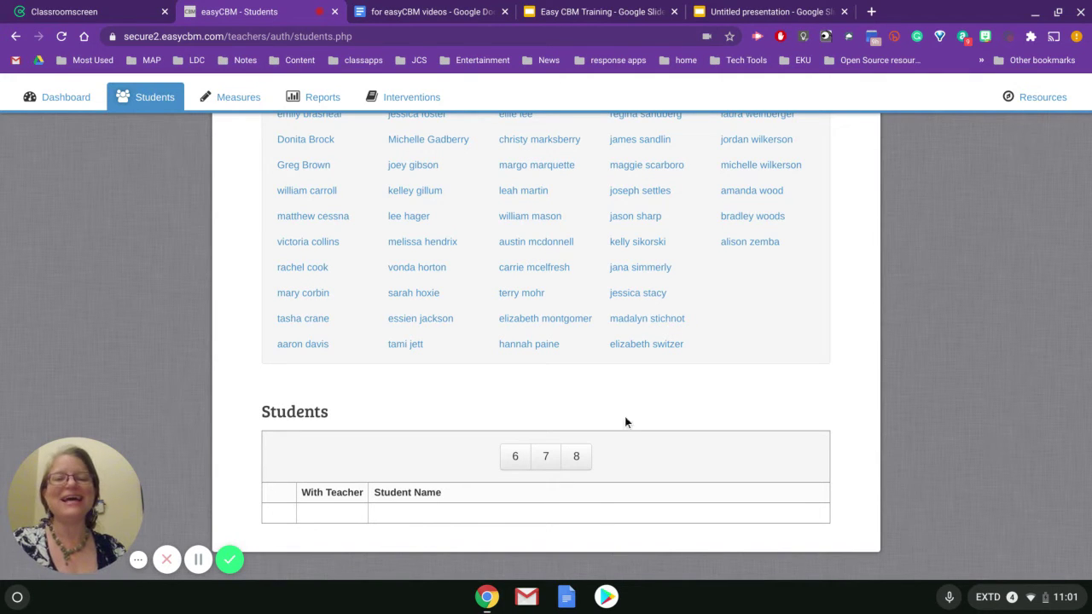
{"action": "scroll", "coordinate": [631, 318], "scroll_direction": "up", "scroll_amount": 3}
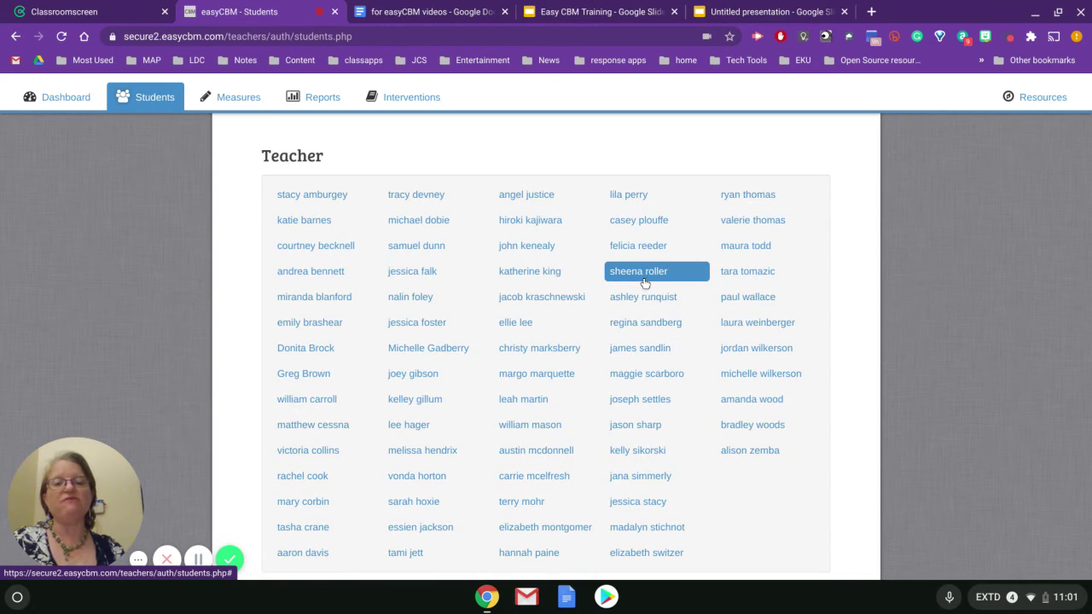
{"action": "scroll", "coordinate": [645, 282], "scroll_direction": "down", "scroll_amount": 3}
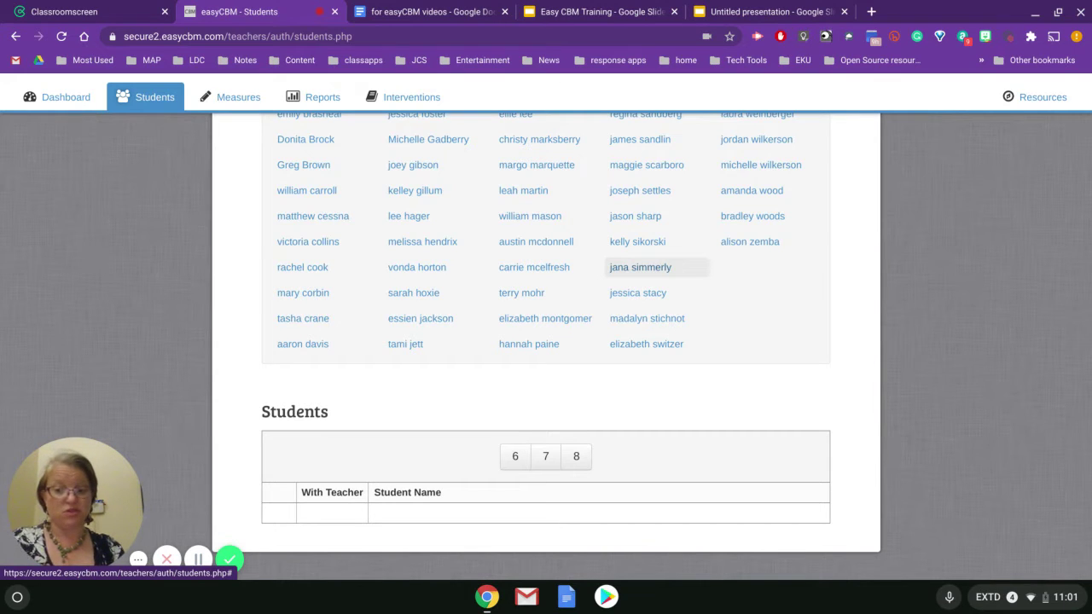
{"action": "left_click", "coordinate": [516, 460]}
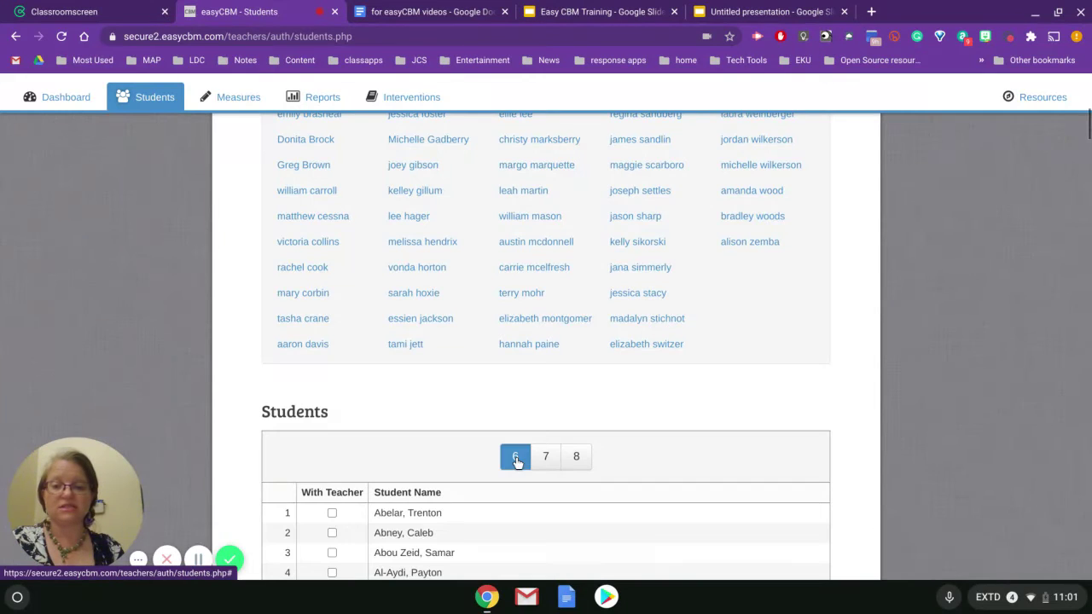
{"action": "left_click", "coordinate": [333, 514]}
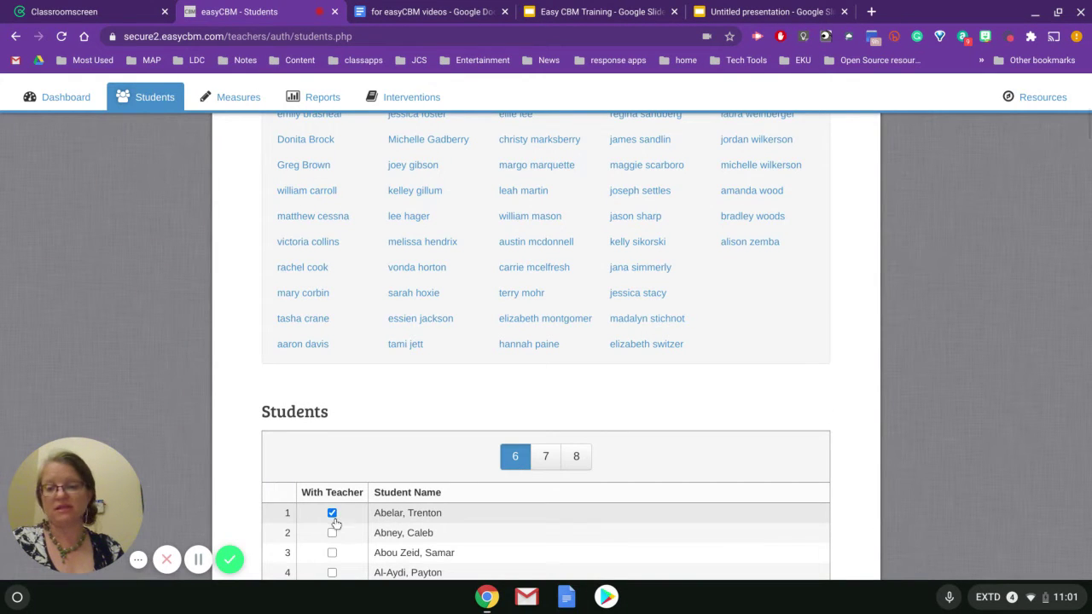
{"action": "left_click", "coordinate": [331, 533]}
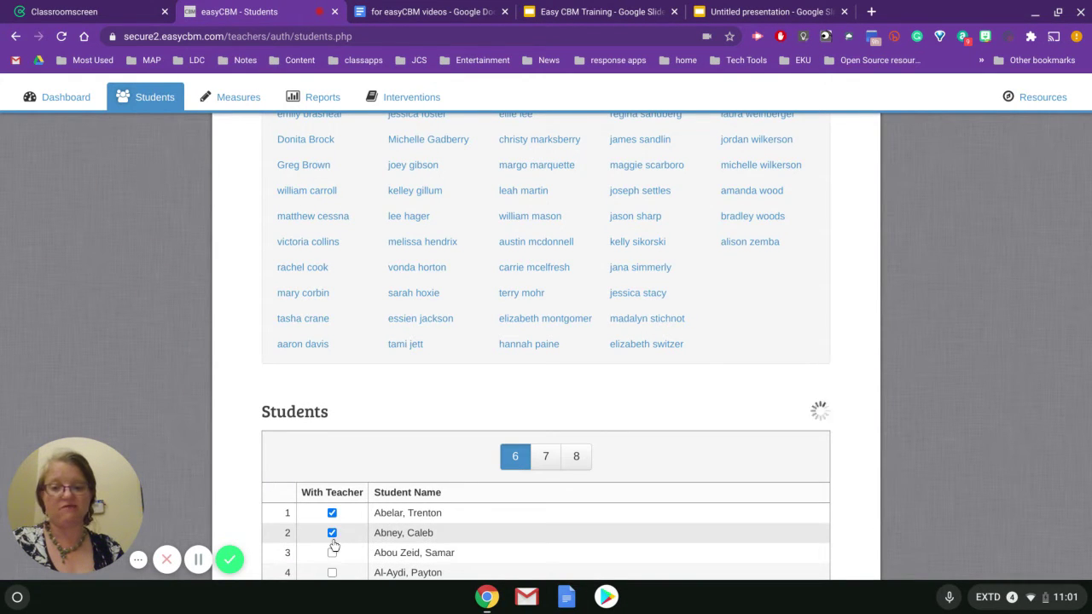
Step: Show the grade 7 students and assign the first two listed students to the selected teacher
{"action": "left_click", "coordinate": [546, 458]}
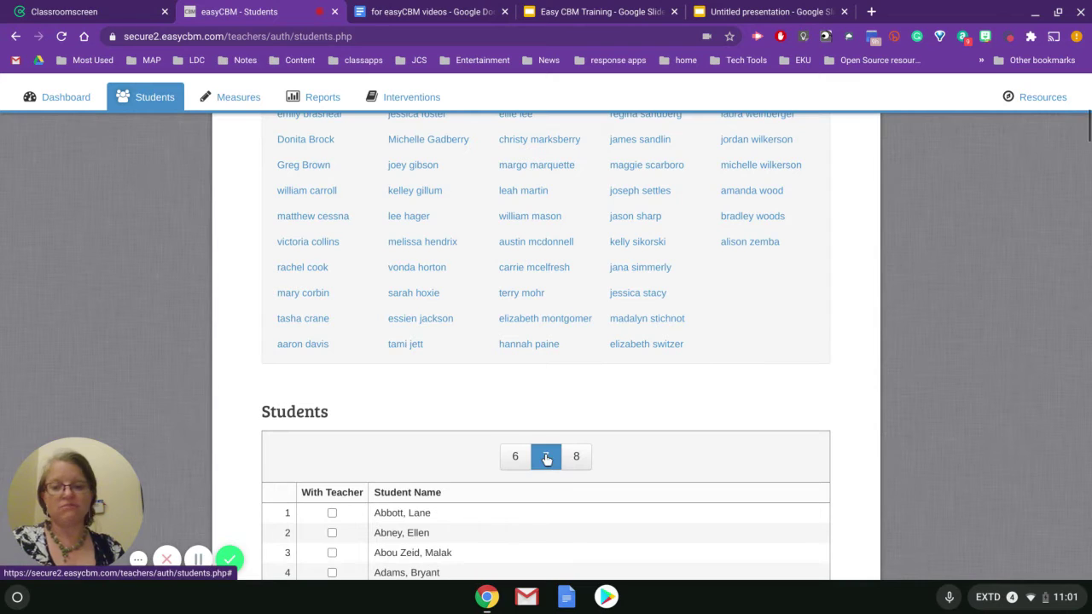
{"action": "left_click", "coordinate": [331, 514]}
{"action": "left_click", "coordinate": [332, 532]}
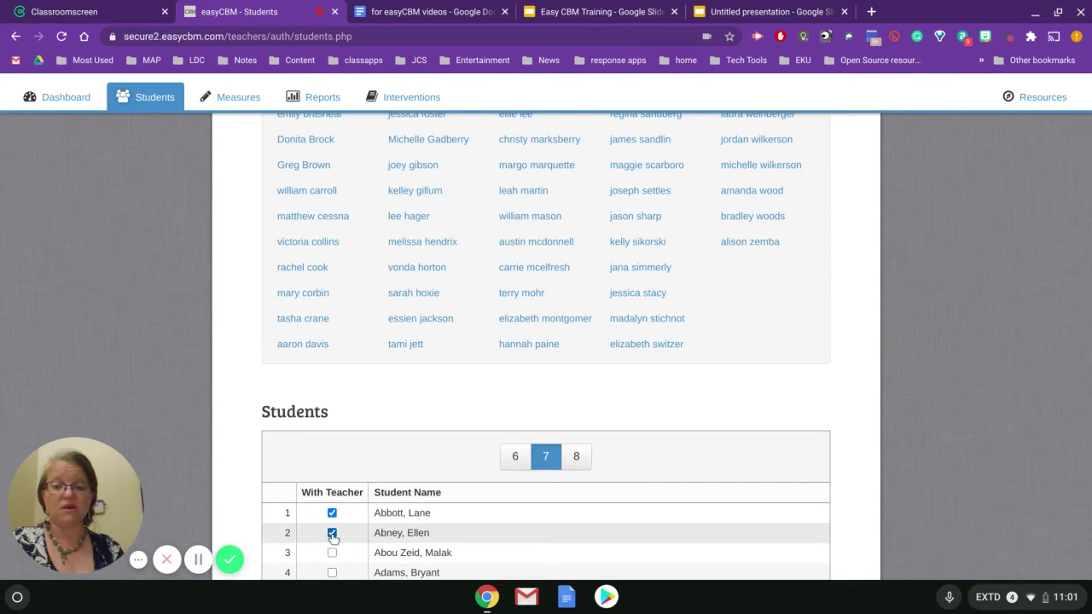
Step: Show the grade 8 students and assign the first two listed students to the selected teacher
{"action": "left_click", "coordinate": [586, 465]}
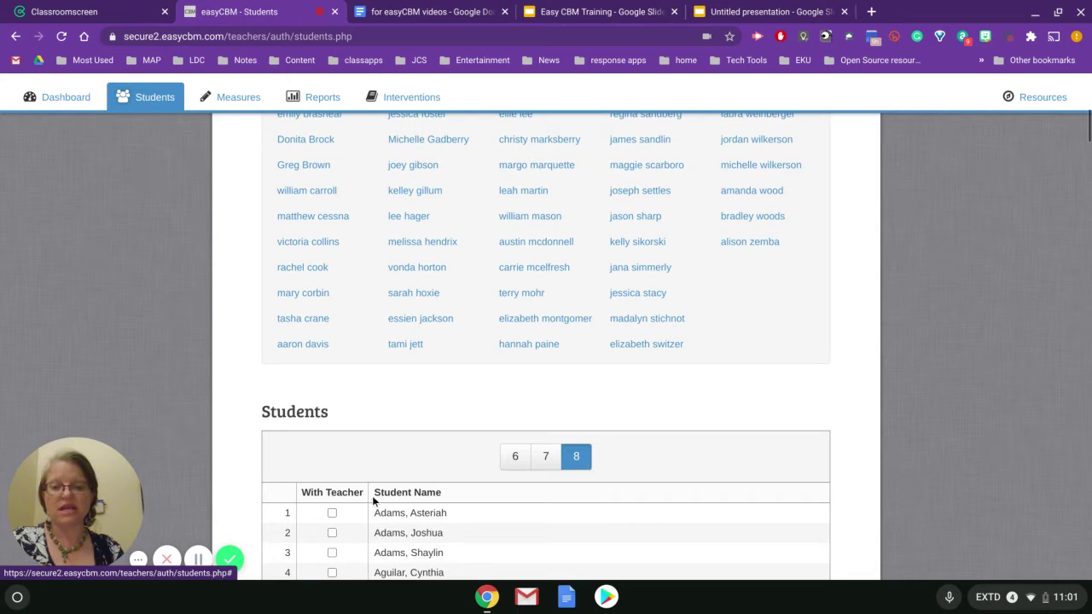
{"action": "left_click", "coordinate": [332, 512]}
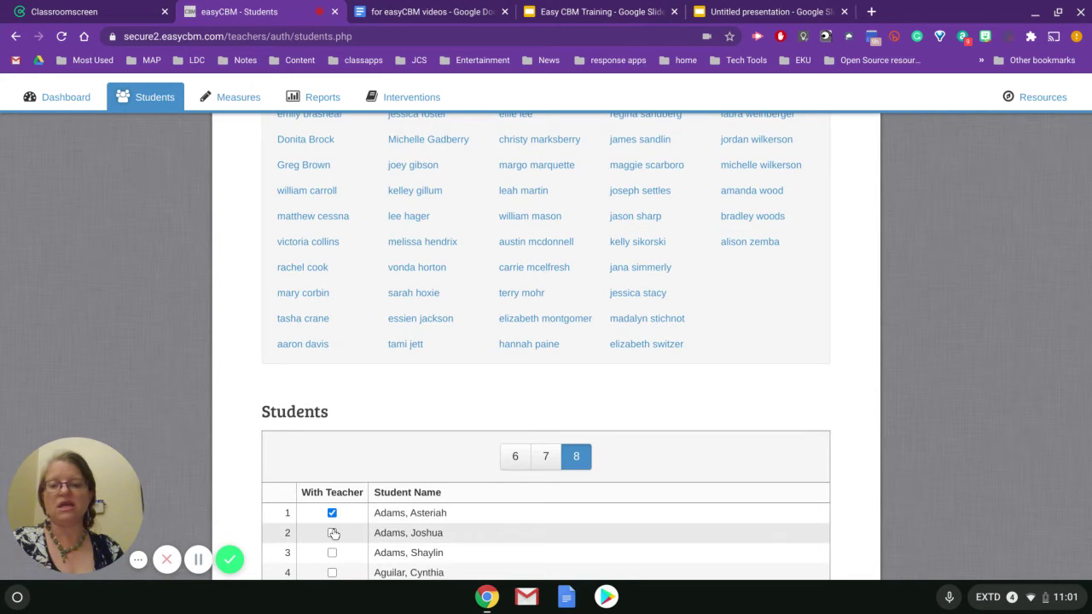
{"action": "left_click", "coordinate": [332, 533]}
Step: In My Students, add a new group named with the first listed student's first name
{"action": "scroll", "coordinate": [580, 415], "scroll_direction": "up", "scroll_amount": 3}
{"action": "scroll", "coordinate": [580, 409], "scroll_direction": "up", "scroll_amount": 5}
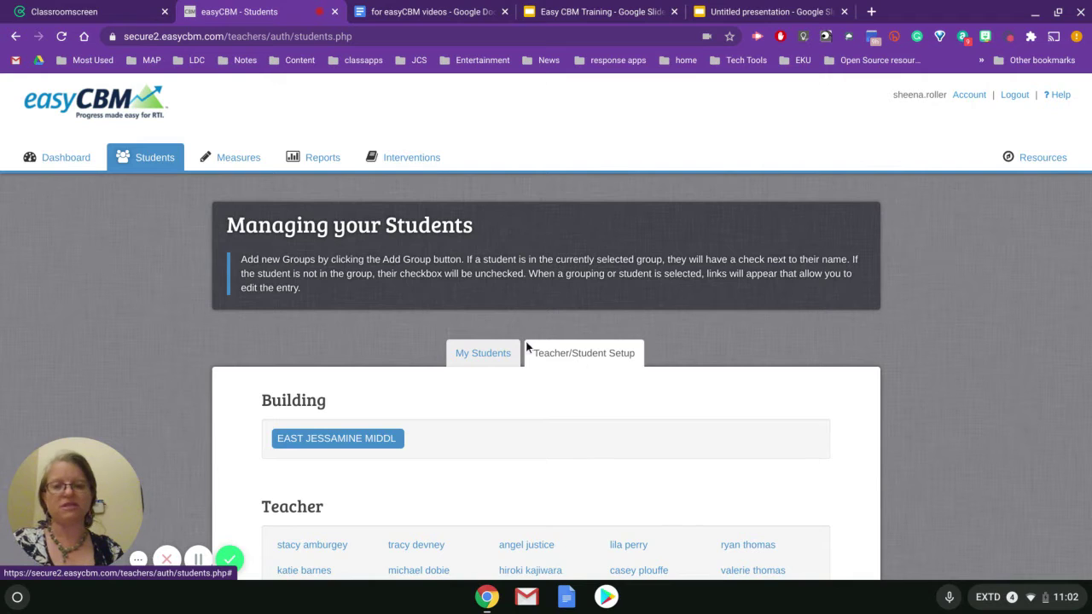
{"action": "left_click", "coordinate": [483, 355]}
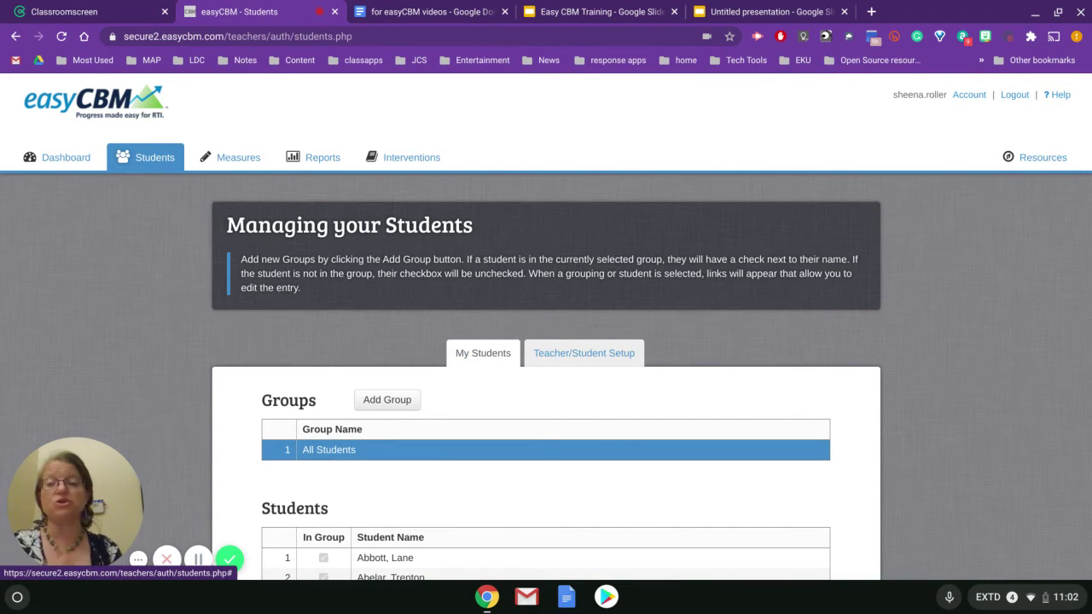
{"action": "scroll", "coordinate": [522, 529], "scroll_direction": "down", "scroll_amount": 3}
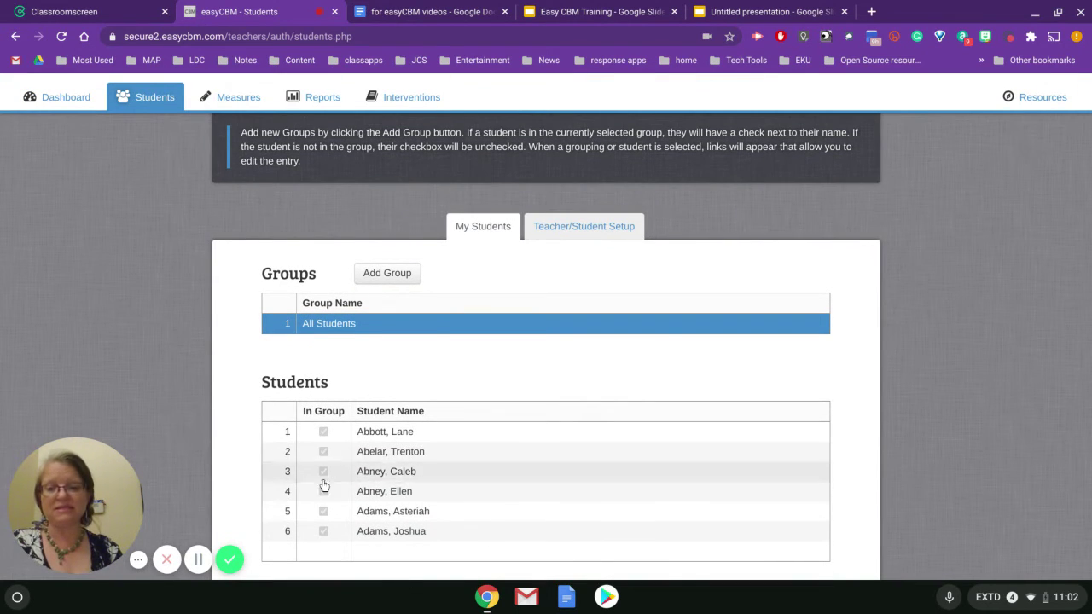
{"action": "left_click", "coordinate": [384, 277]}
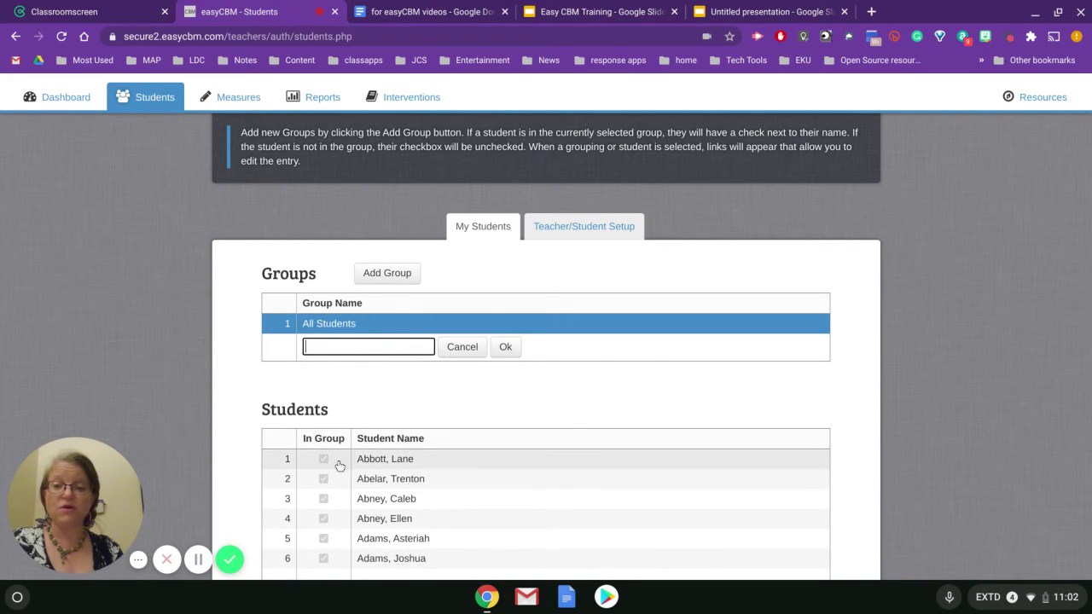
{"action": "right_click", "coordinate": [349, 345]}
{"action": "left_click", "coordinate": [348, 345]}
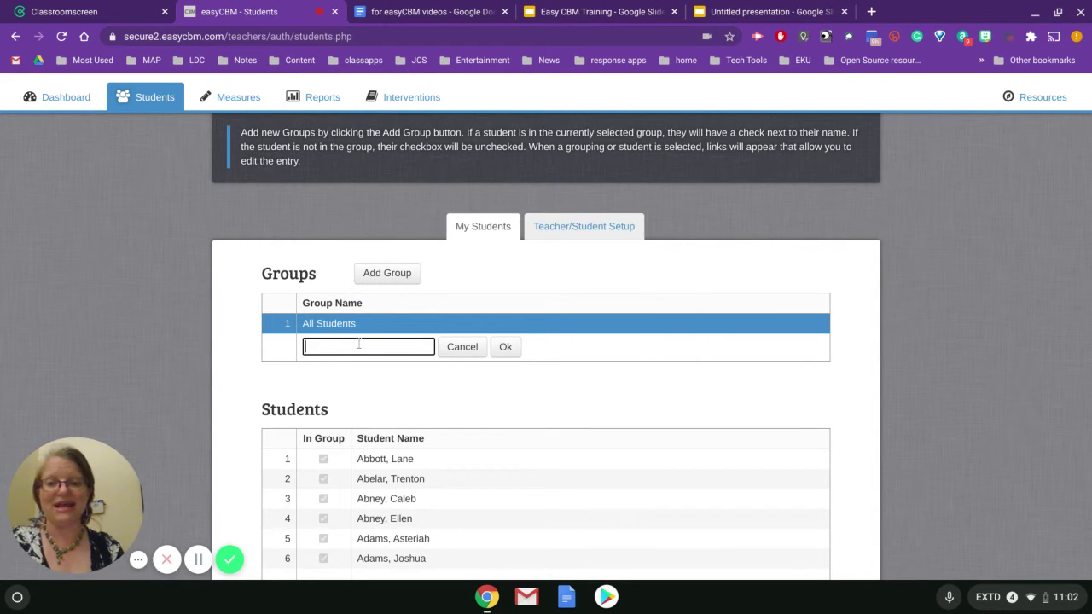
{"action": "type", "text": "Lane"}
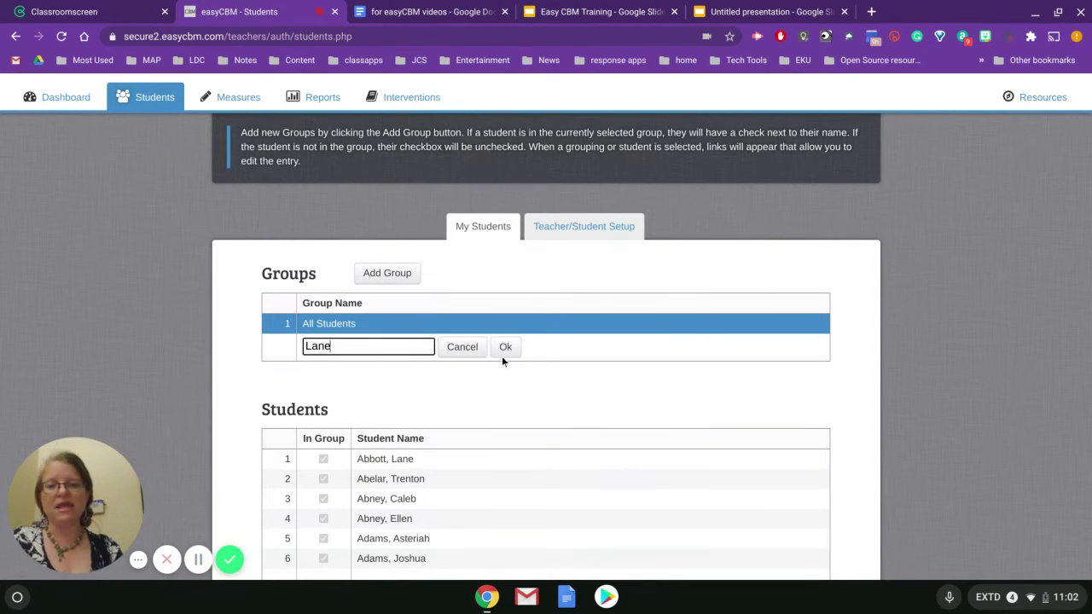
{"action": "left_click", "coordinate": [504, 350]}
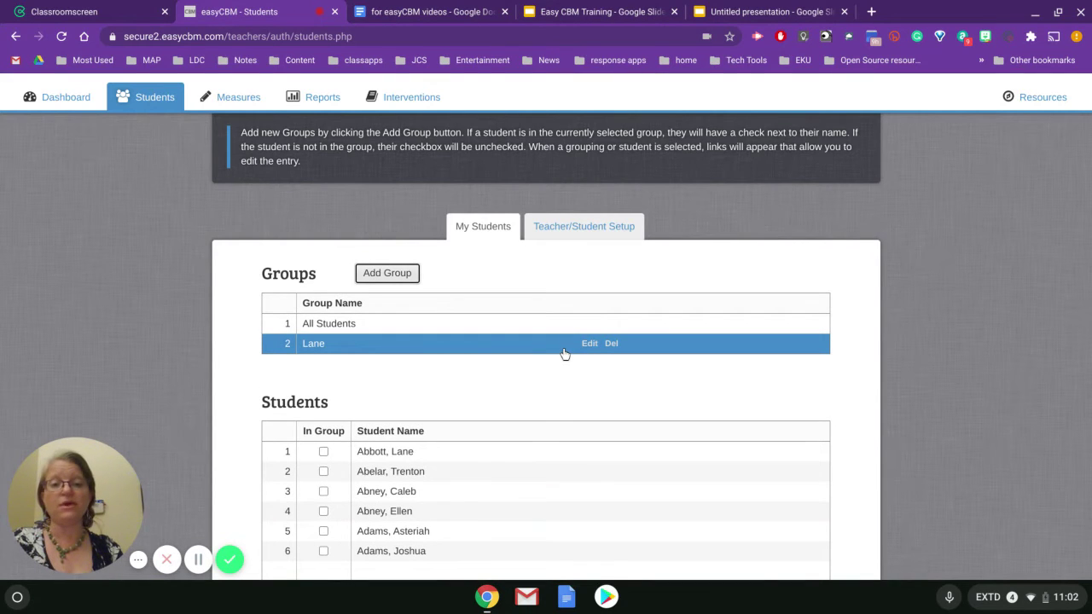
Step: Edit the new group, include the first listed student in it, and save the group
{"action": "left_click", "coordinate": [589, 344]}
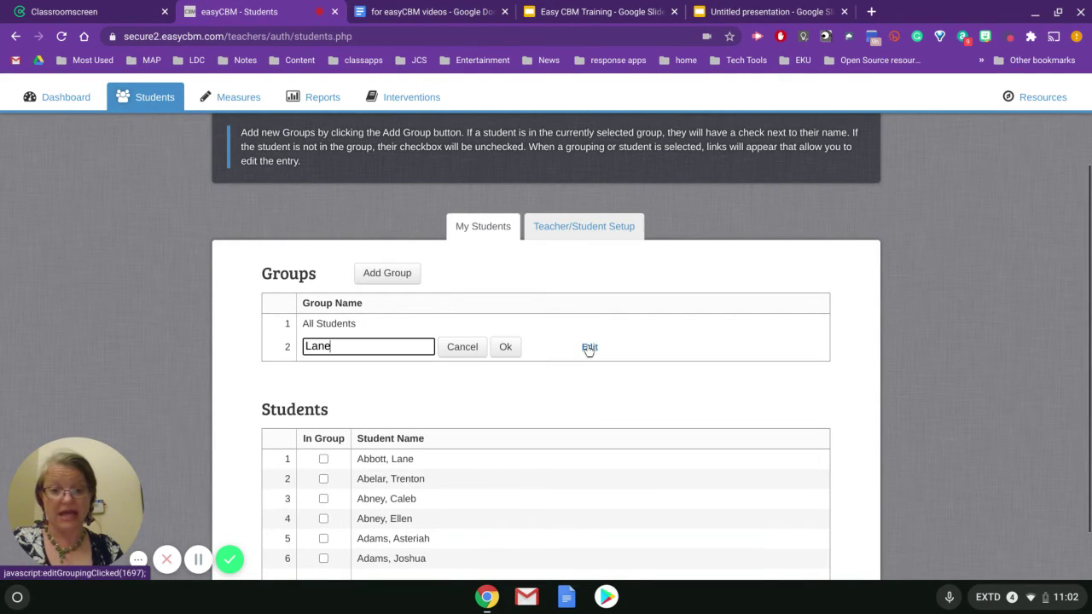
{"action": "left_click", "coordinate": [325, 460]}
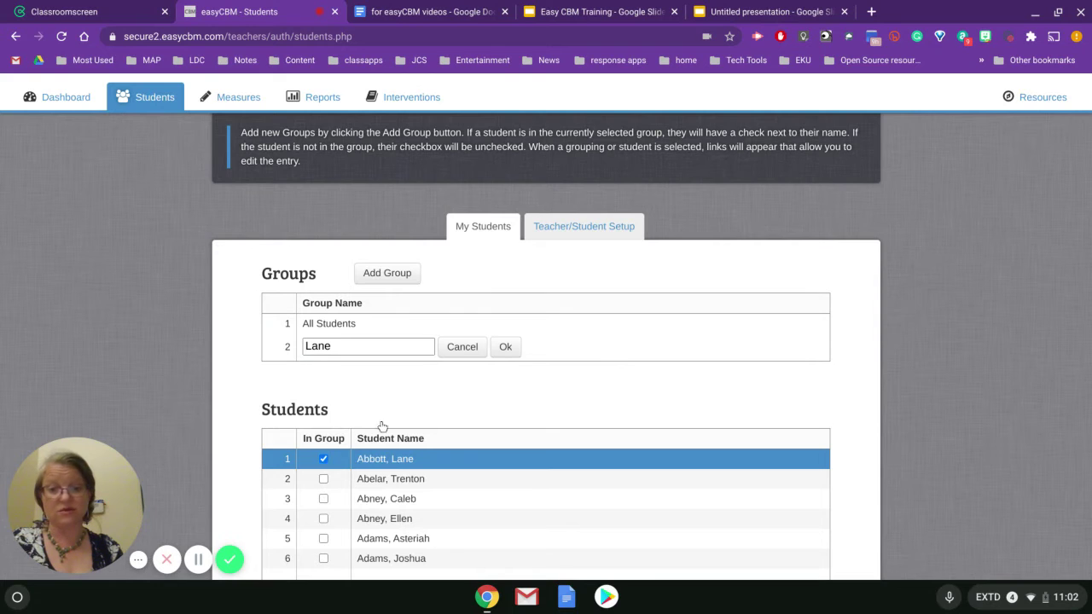
{"action": "left_click", "coordinate": [506, 348]}
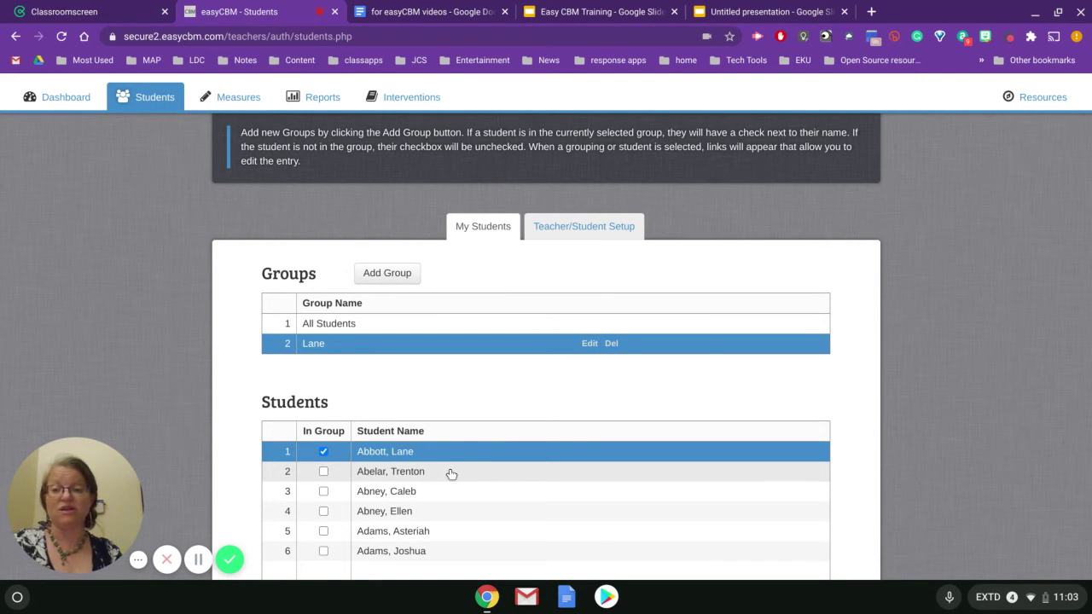
Step: Add another group named with the first name of the fourth listed student
{"action": "left_click", "coordinate": [442, 523]}
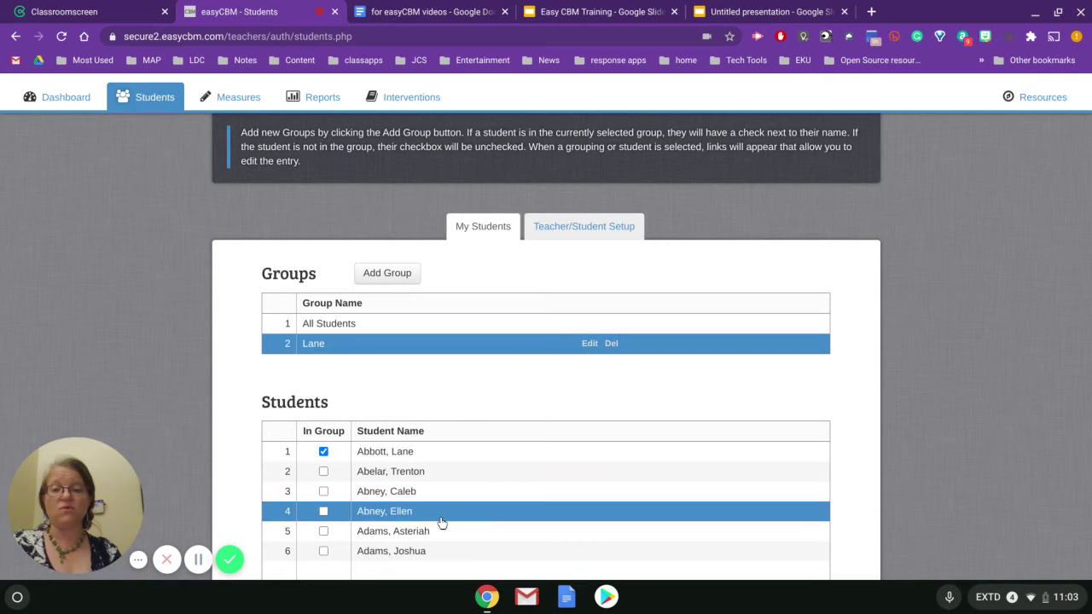
{"action": "left_click", "coordinate": [384, 280]}
{"action": "type", "text": "Ellen"}
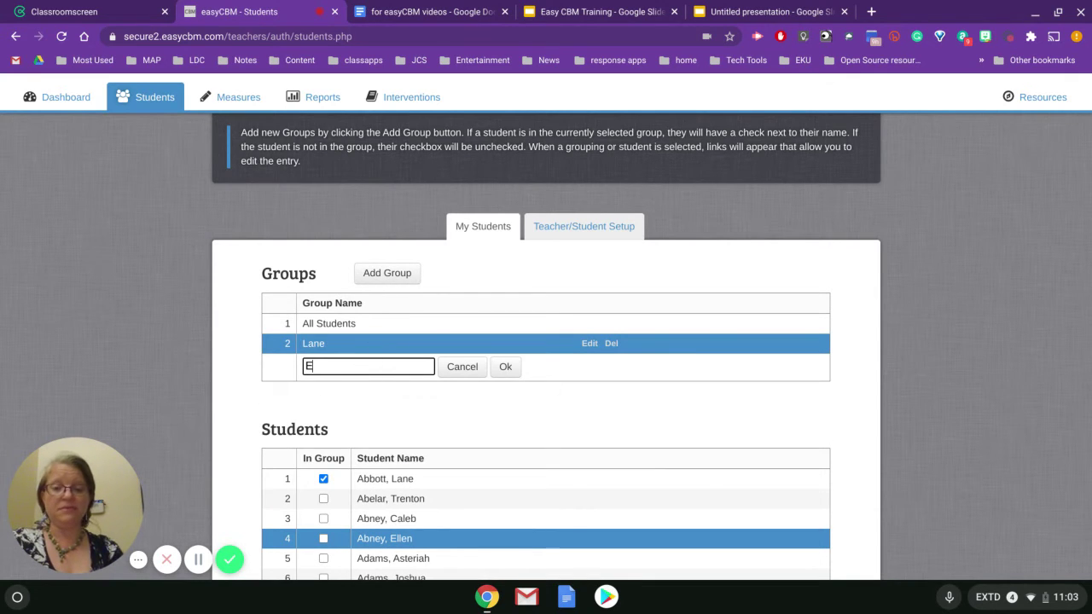
{"action": "left_click", "coordinate": [506, 367]}
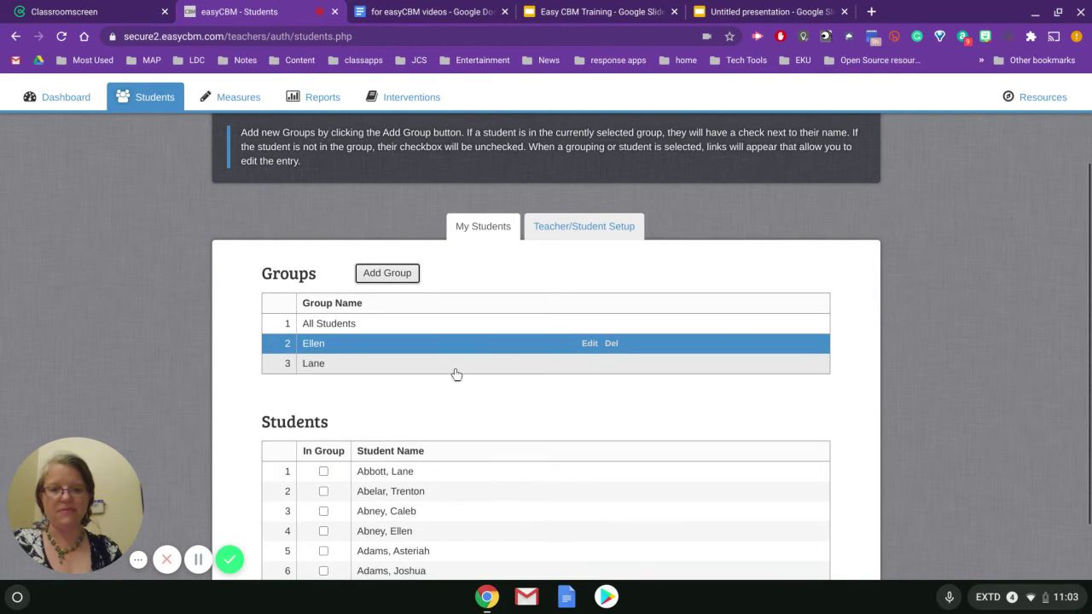
Step: Edit the group named after the fourth listed student, include that student in it, and save the group
{"action": "left_click", "coordinate": [588, 345]}
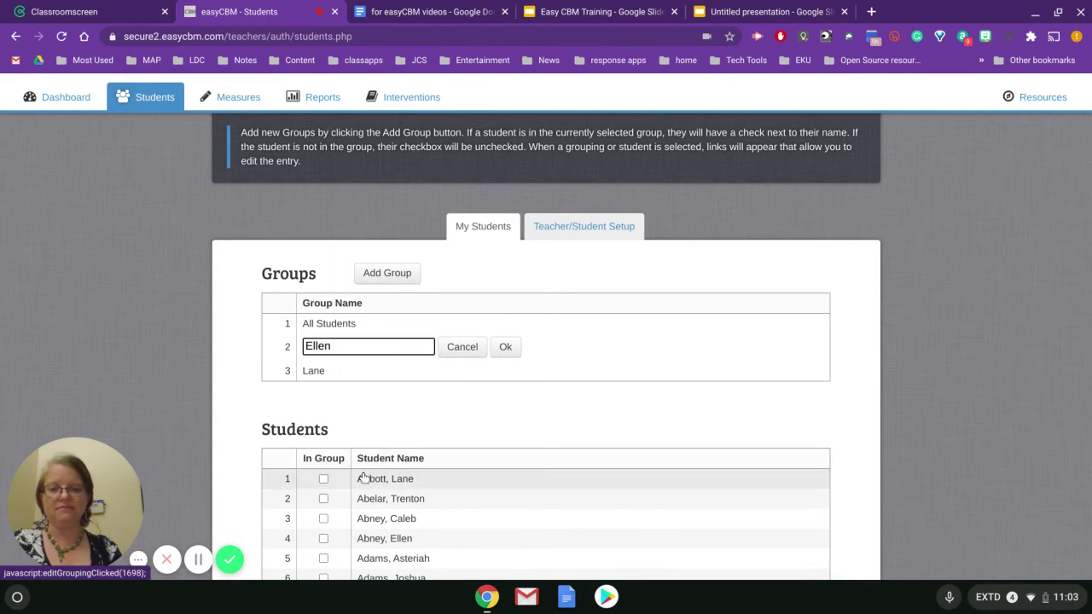
{"action": "scroll", "coordinate": [324, 559], "scroll_direction": "down", "scroll_amount": 1}
{"action": "scroll", "coordinate": [327, 559], "scroll_direction": "up", "scroll_amount": 1}
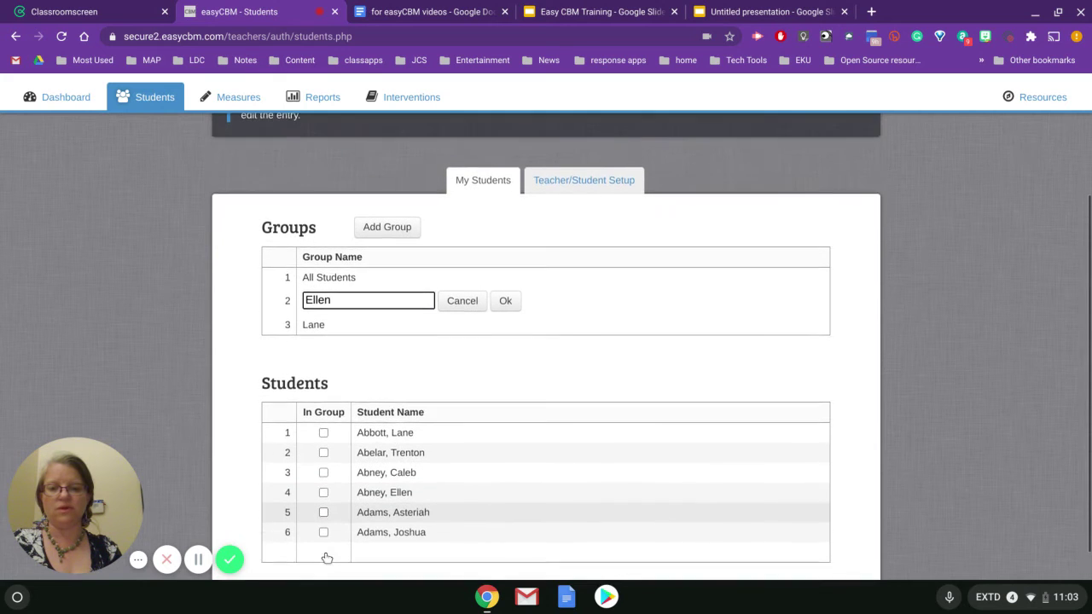
{"action": "left_click", "coordinate": [323, 497]}
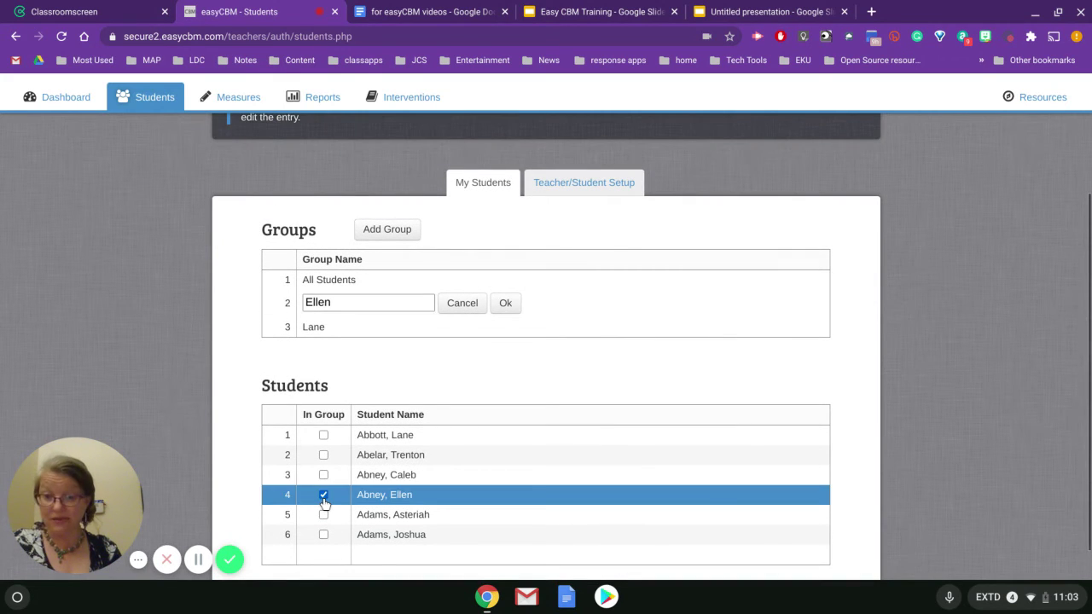
{"action": "left_click", "coordinate": [505, 303]}
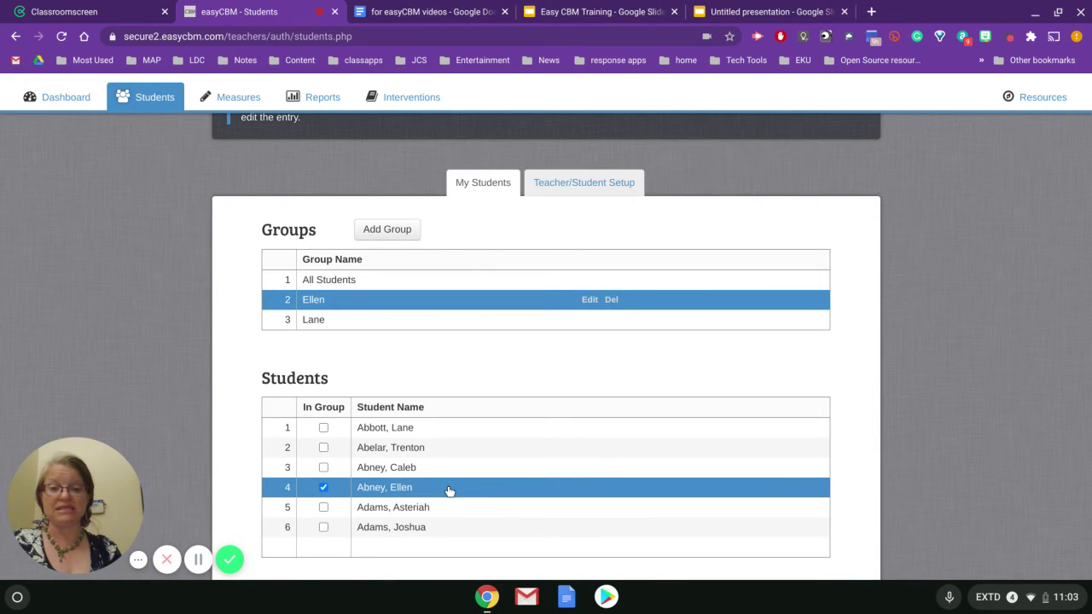
Step: Check the first listed student's group and the grade 8 teacher assignments in Teacher/Student Setup, then return to My Students
{"action": "left_click", "coordinate": [309, 323]}
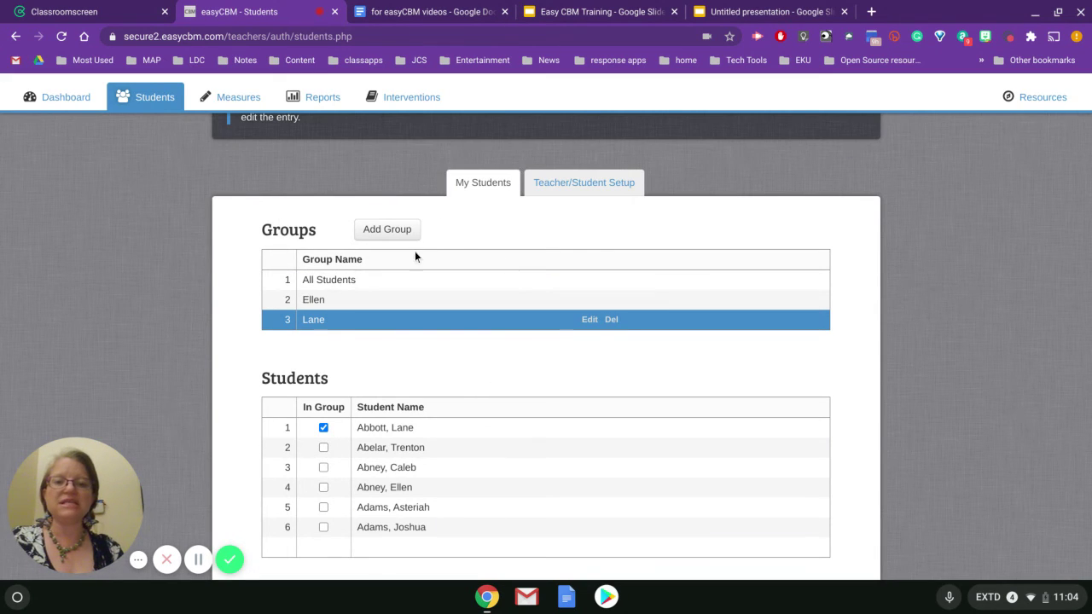
{"action": "left_click", "coordinate": [589, 184]}
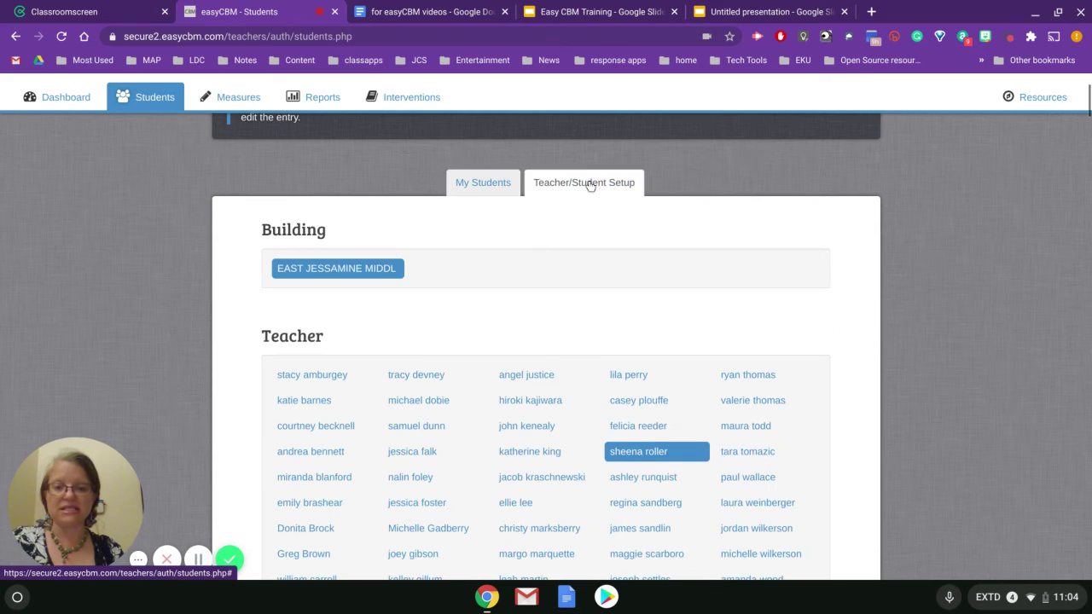
{"action": "scroll", "coordinate": [602, 453], "scroll_direction": "down", "scroll_amount": 6}
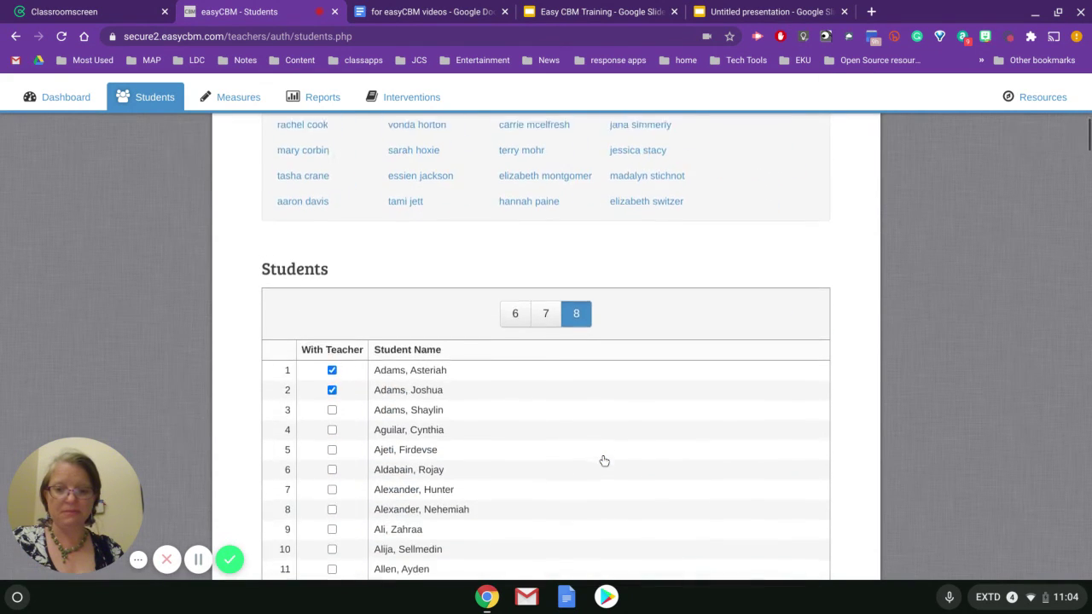
{"action": "scroll", "coordinate": [604, 461], "scroll_direction": "up", "scroll_amount": 5}
{"action": "scroll", "coordinate": [604, 460], "scroll_direction": "up", "scroll_amount": 2}
{"action": "left_click", "coordinate": [492, 147]}
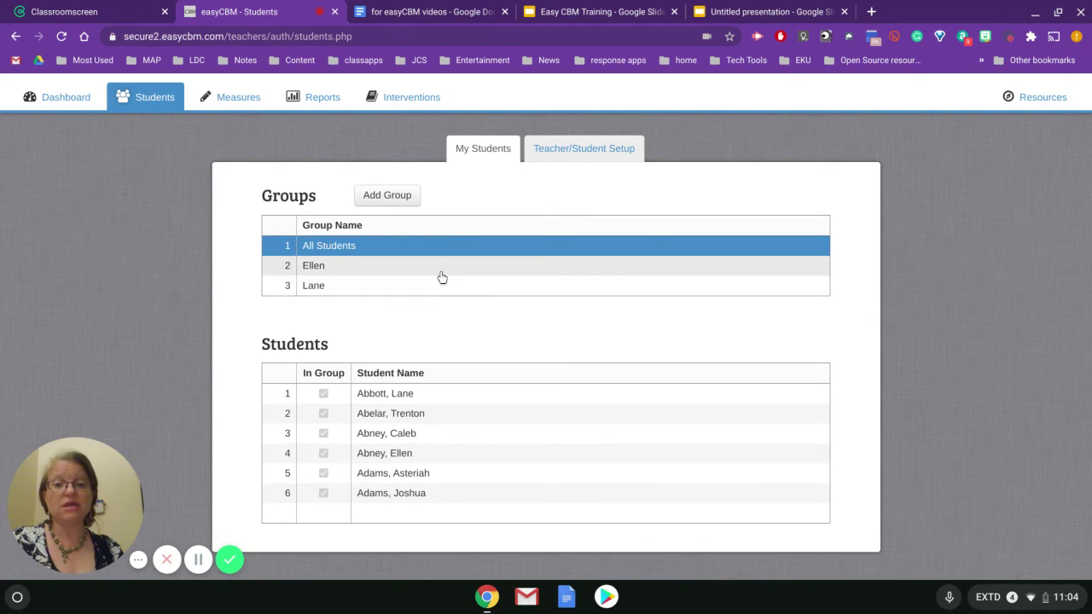
Step: Add a third individual group named with the first name of the sixth listed student
{"action": "left_click", "coordinate": [386, 197]}
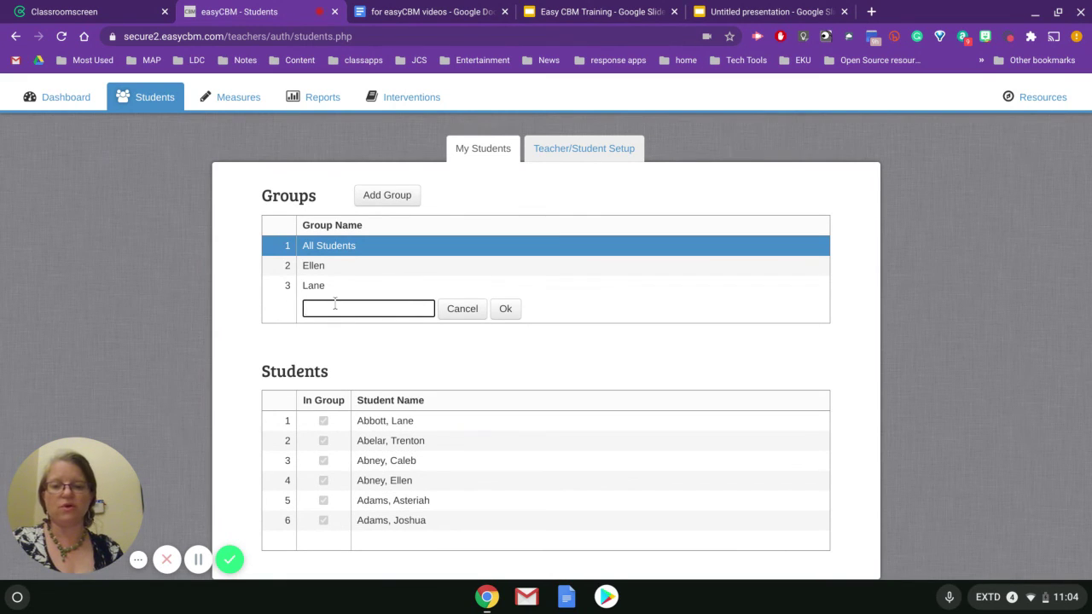
{"action": "type", "text": "Joshua"}
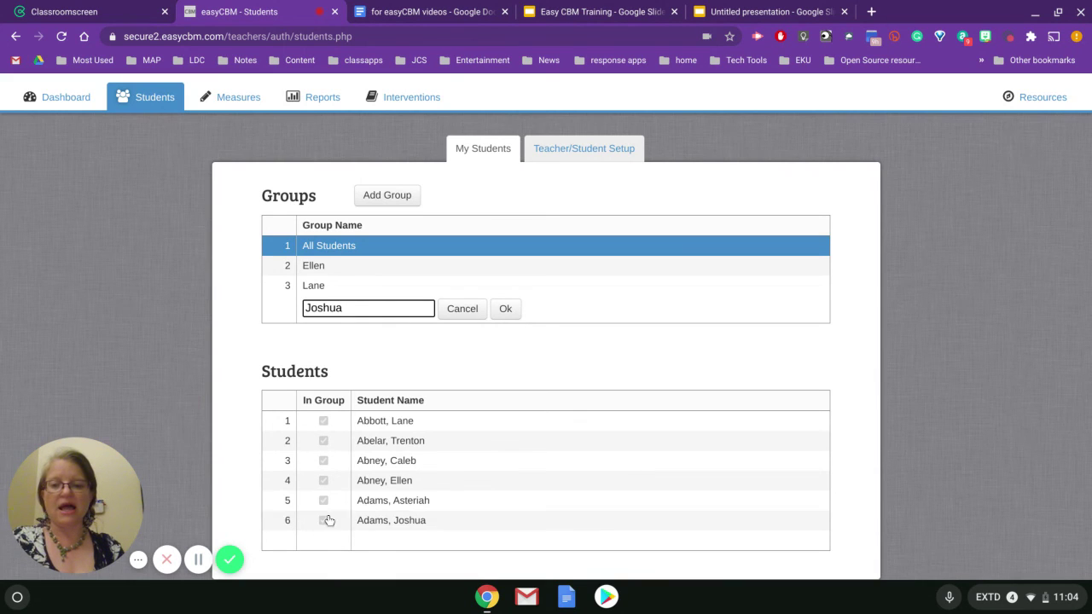
{"action": "left_click", "coordinate": [505, 310]}
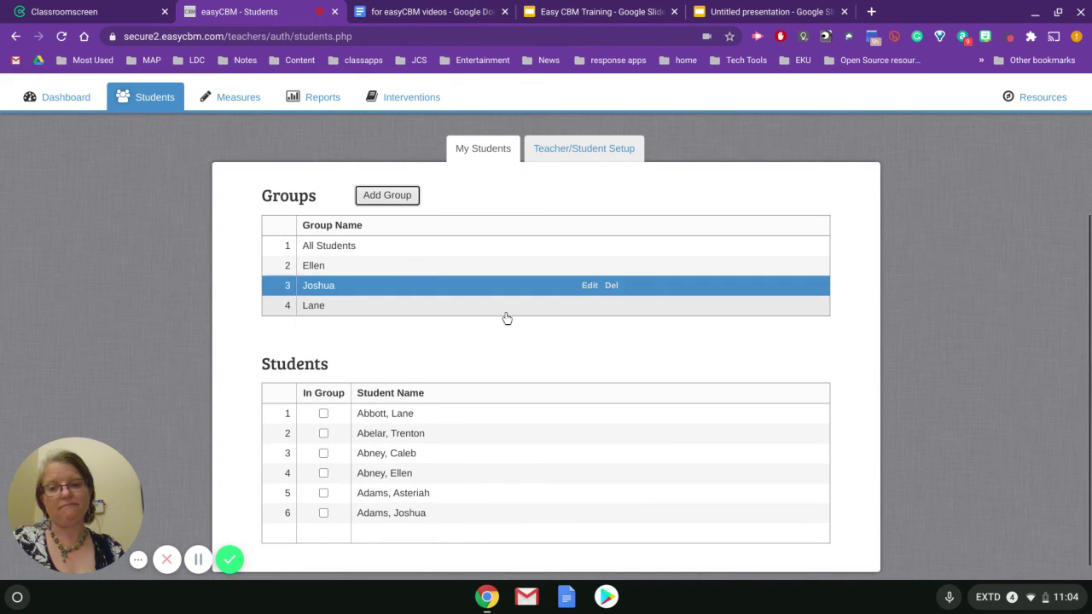
Step: Edit the newly added group, include the sixth listed student in it, and save the group
{"action": "left_click", "coordinate": [589, 285]}
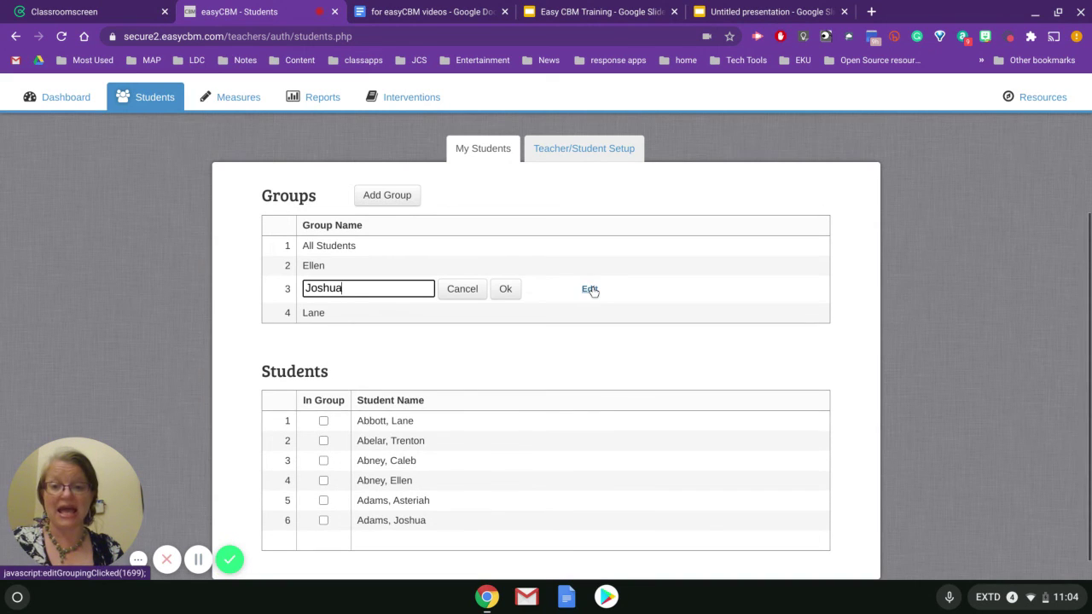
{"action": "left_click", "coordinate": [322, 522]}
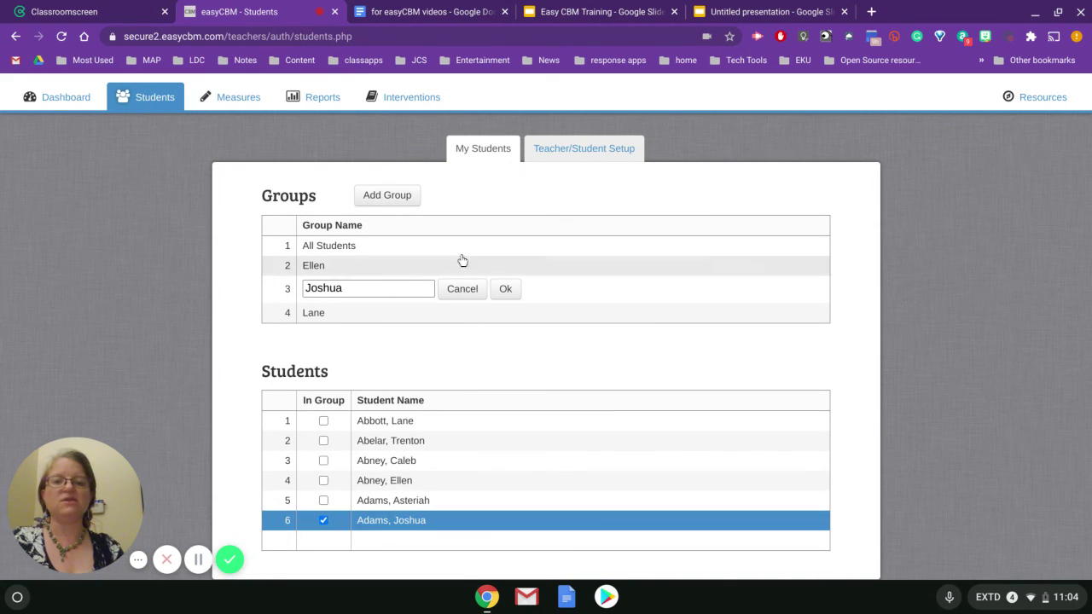
{"action": "left_click", "coordinate": [506, 294]}
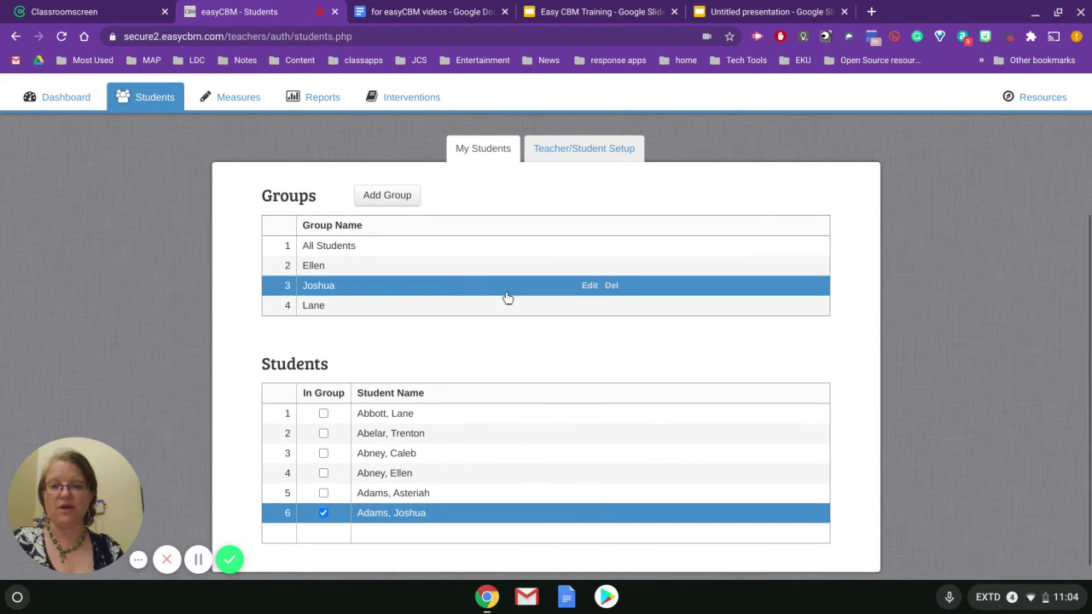
Step: Review the student membership of each of the three individual groups in turn
{"action": "left_click", "coordinate": [418, 272]}
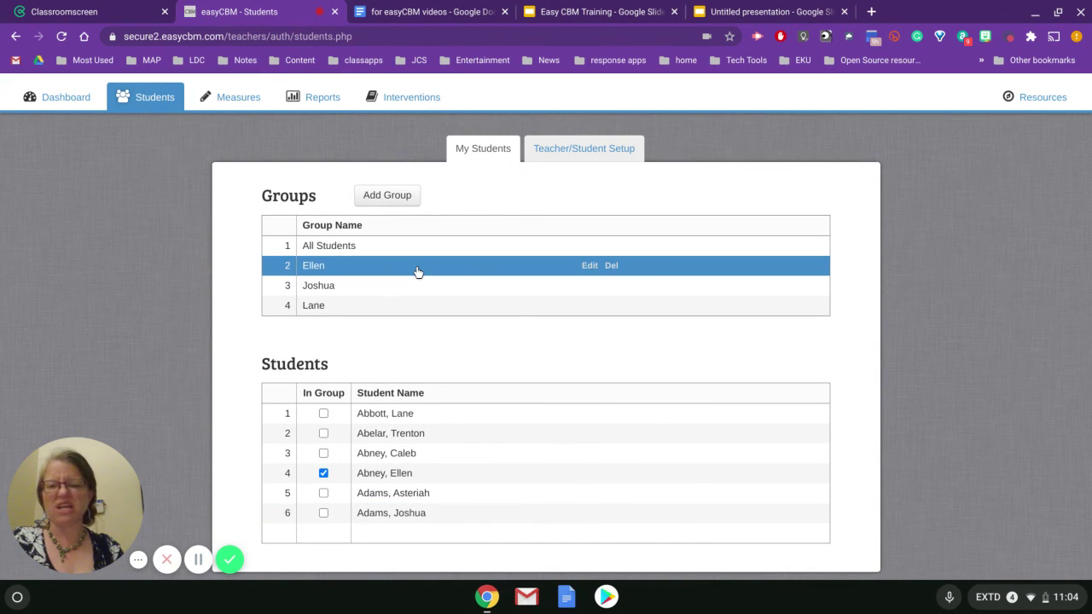
{"action": "left_click", "coordinate": [415, 295]}
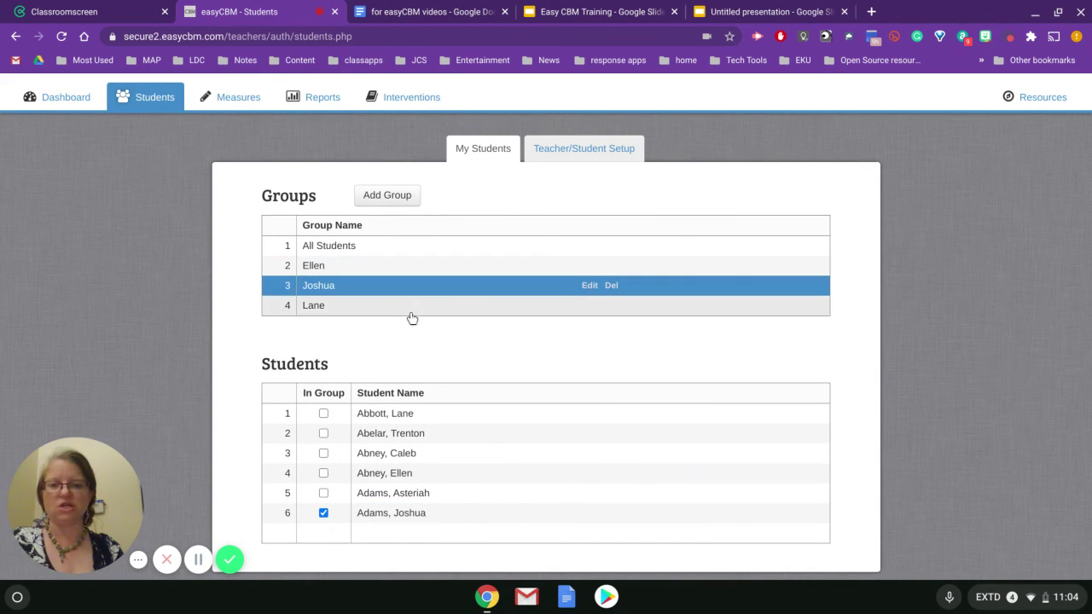
{"action": "left_click", "coordinate": [410, 314]}
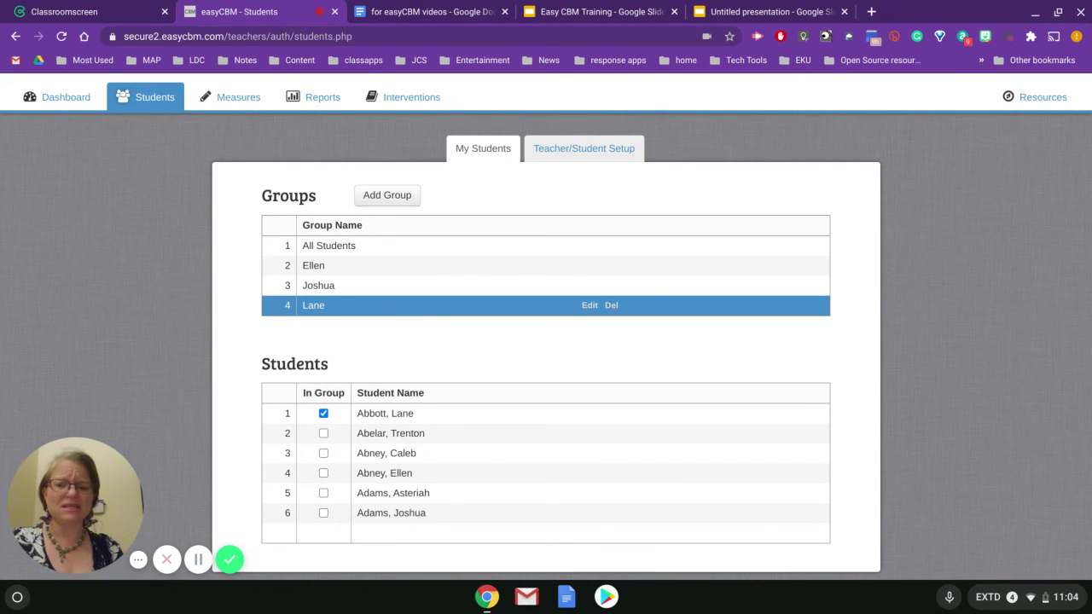
{"action": "left_click", "coordinate": [414, 294]}
{"action": "left_click", "coordinate": [413, 270]}
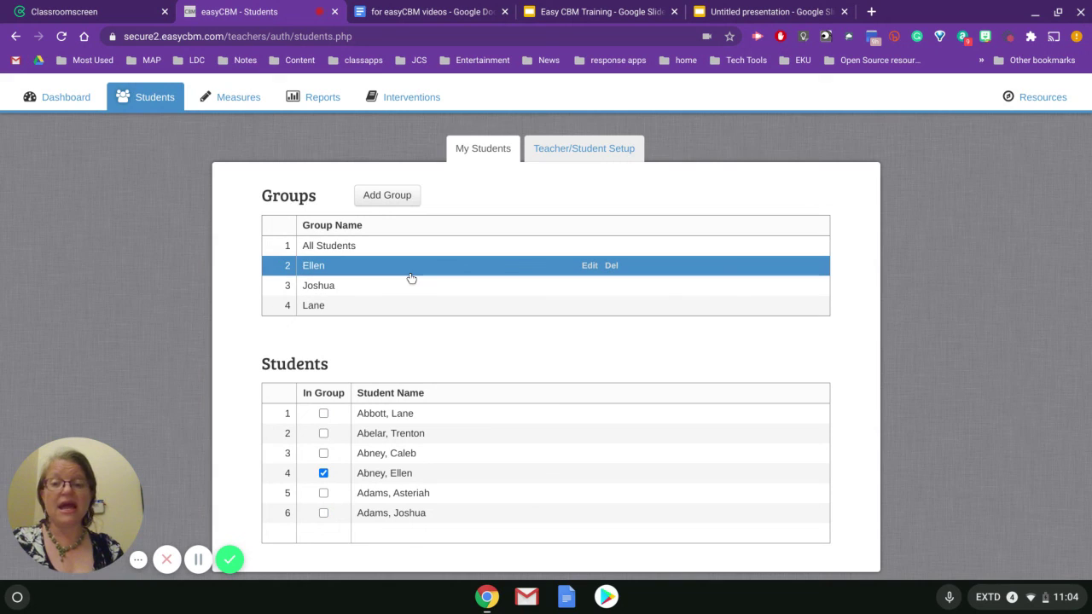
{"action": "left_click", "coordinate": [412, 294]}
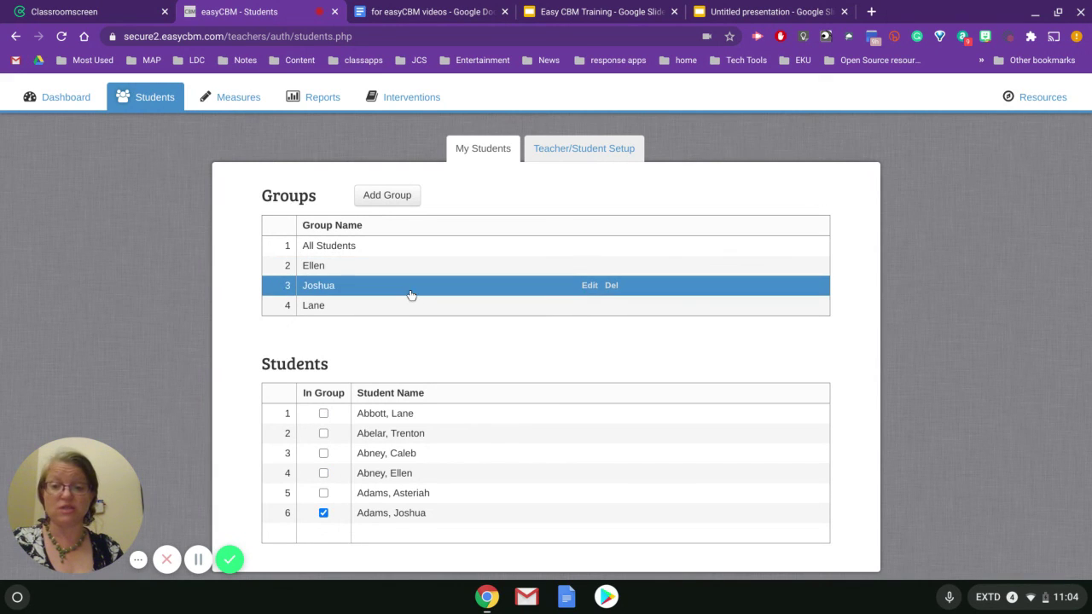
{"action": "left_click", "coordinate": [413, 313]}
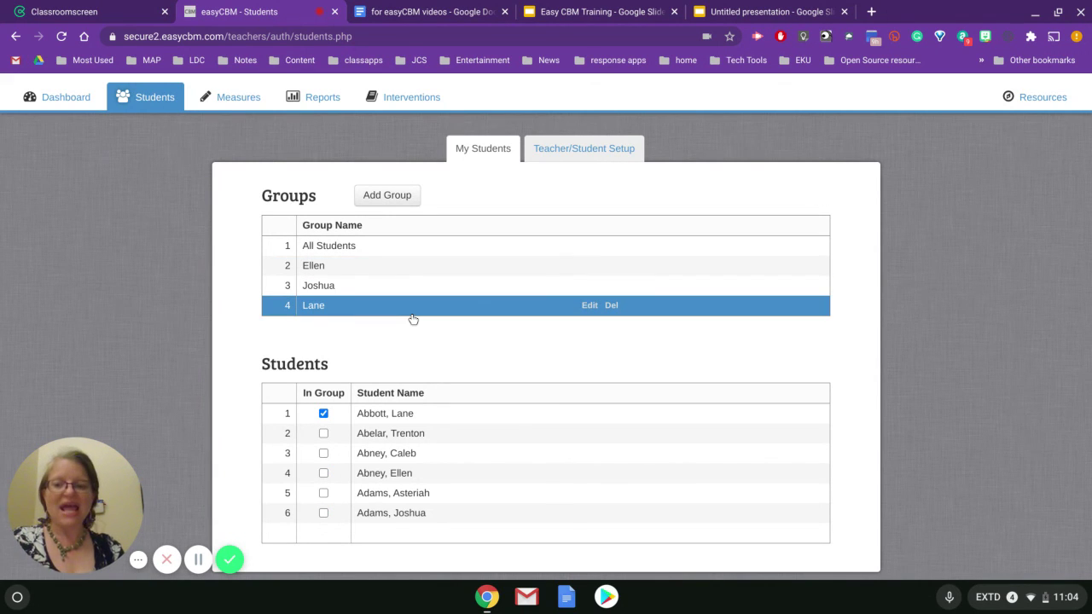